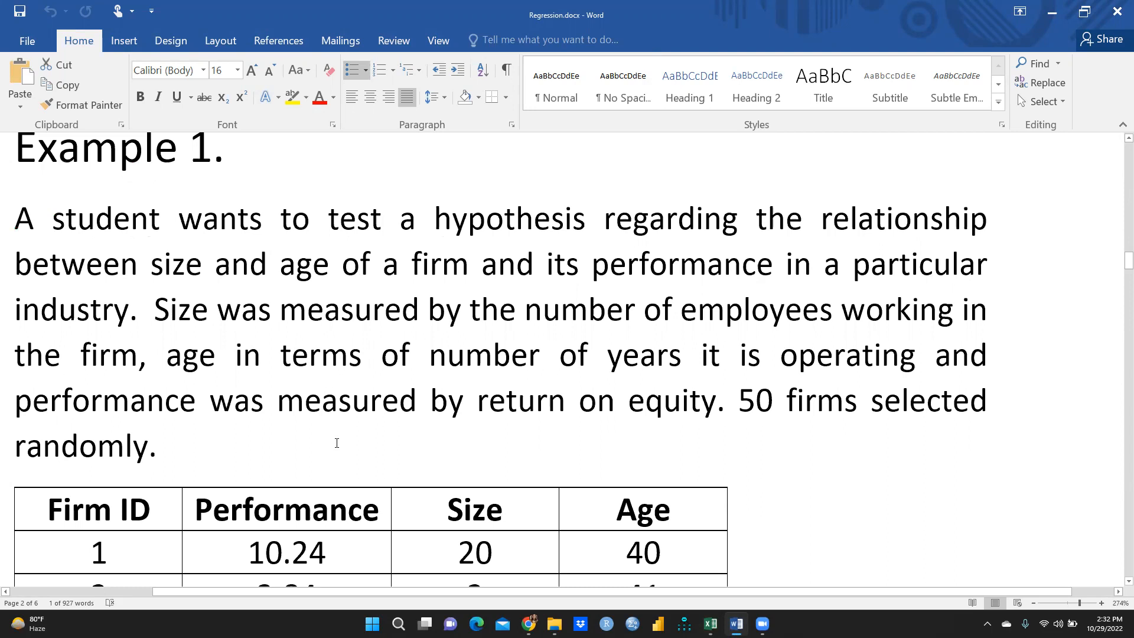
- Review Example 1's problem description and its table of firm performance, size and age data
scroll(335, 424, down, 5)
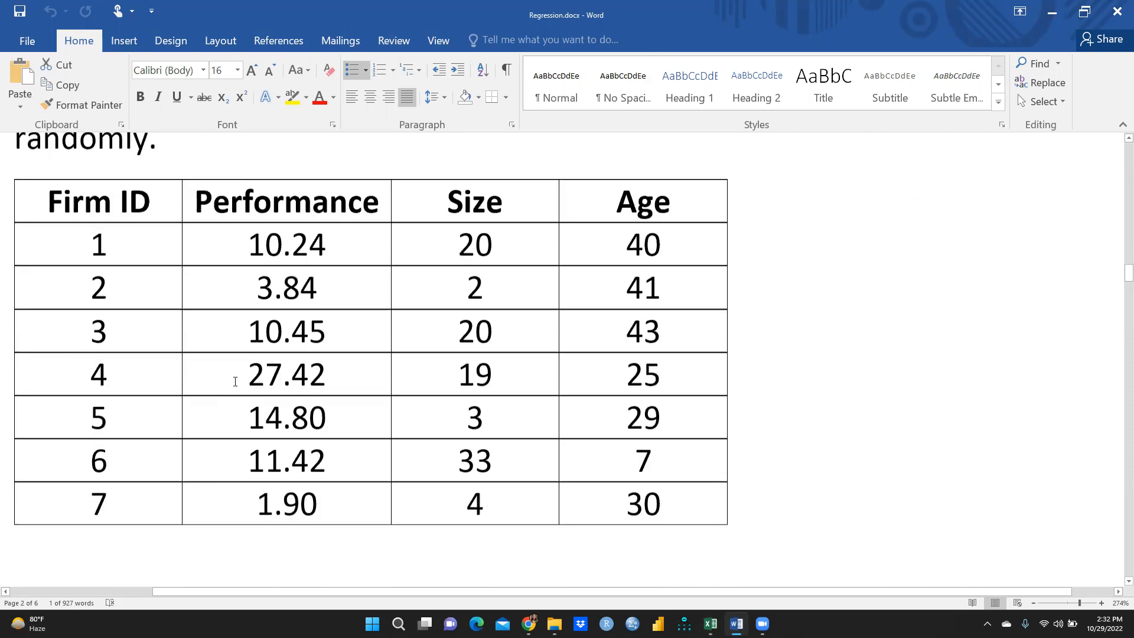
scroll(343, 404, down, 15)
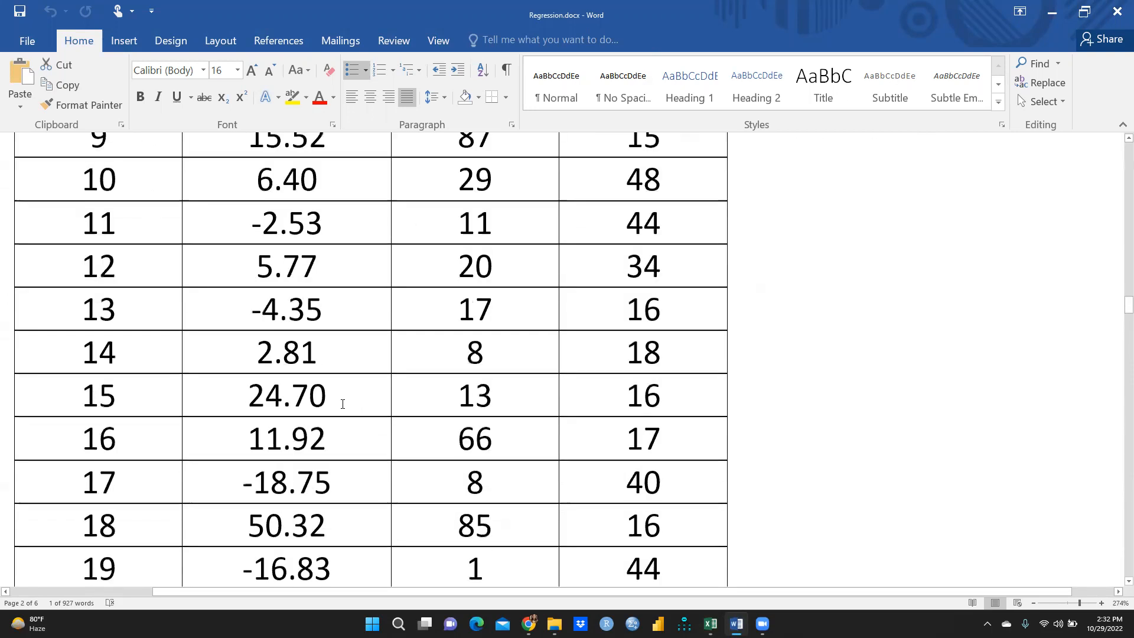
scroll(343, 404, down, 20)
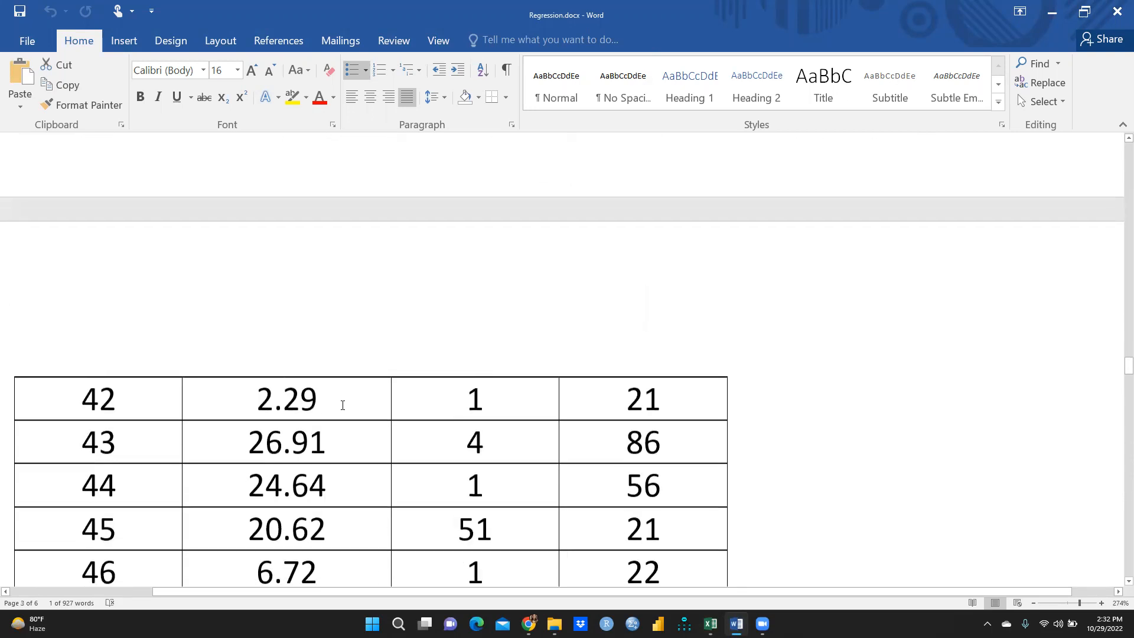
scroll(343, 404, down, 2)
scroll(583, 431, up, 20)
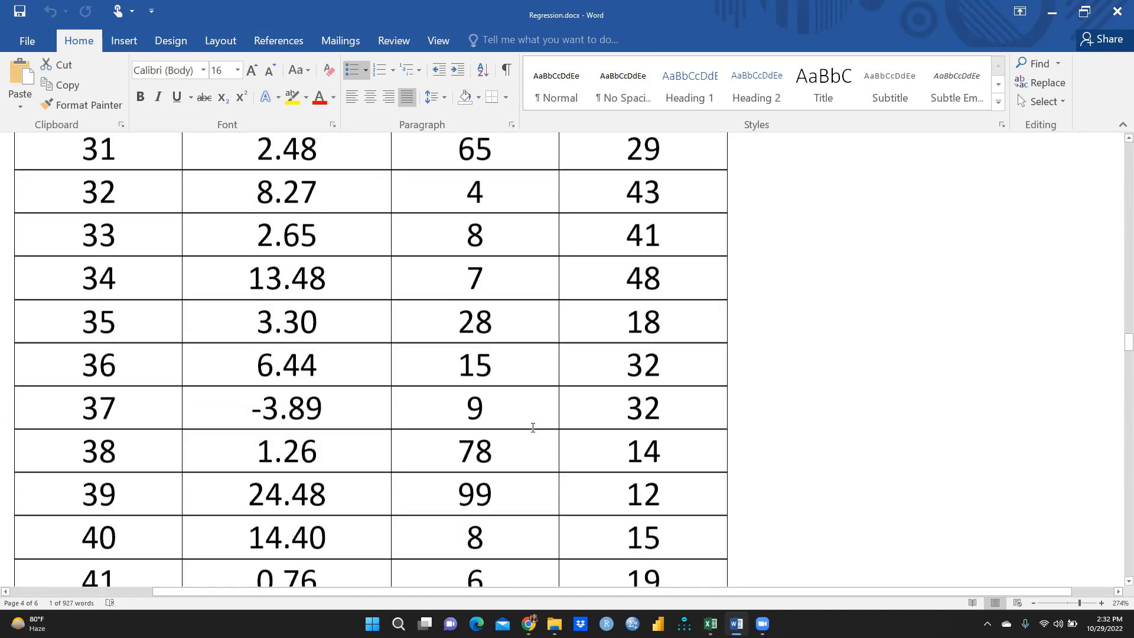
scroll(531, 428, up, 15)
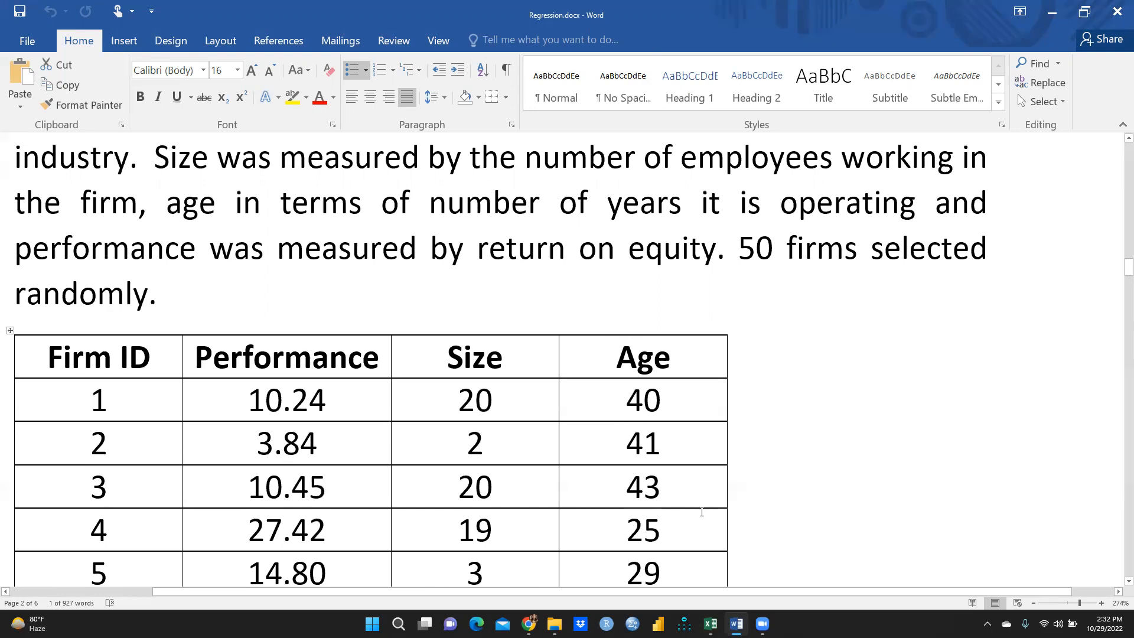
scroll(702, 491, down, 5)
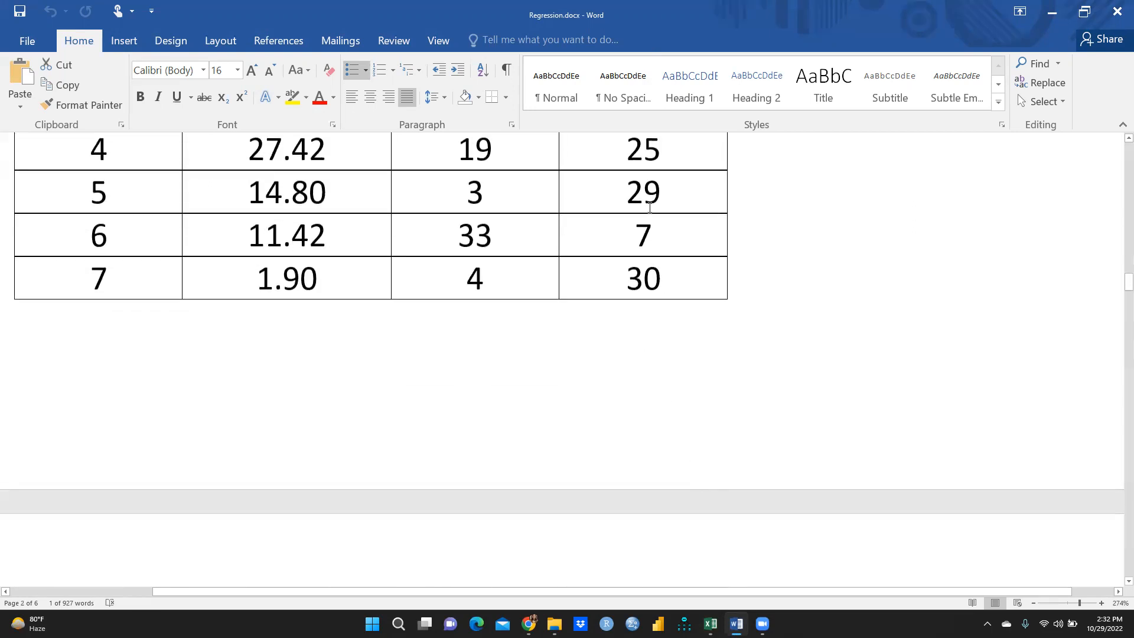
scroll(604, 440, up, 5)
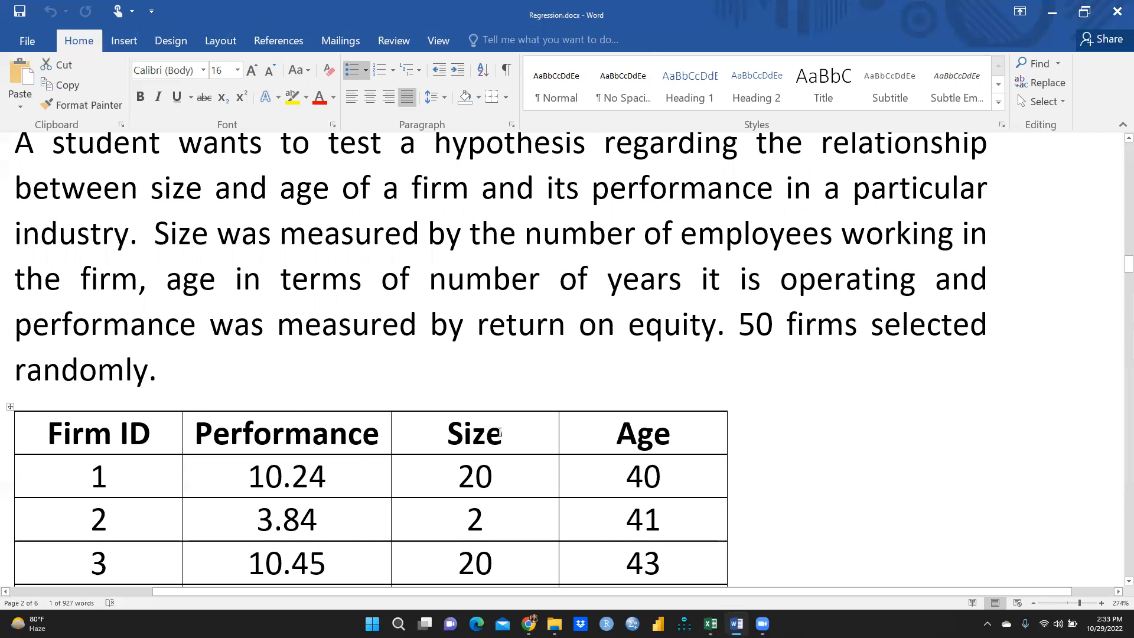
- Read through the remaining firm records to the hypotheses and select the H1 sentence relating performance to size
scroll(461, 438, down, 10)
scroll(459, 452, down, 20)
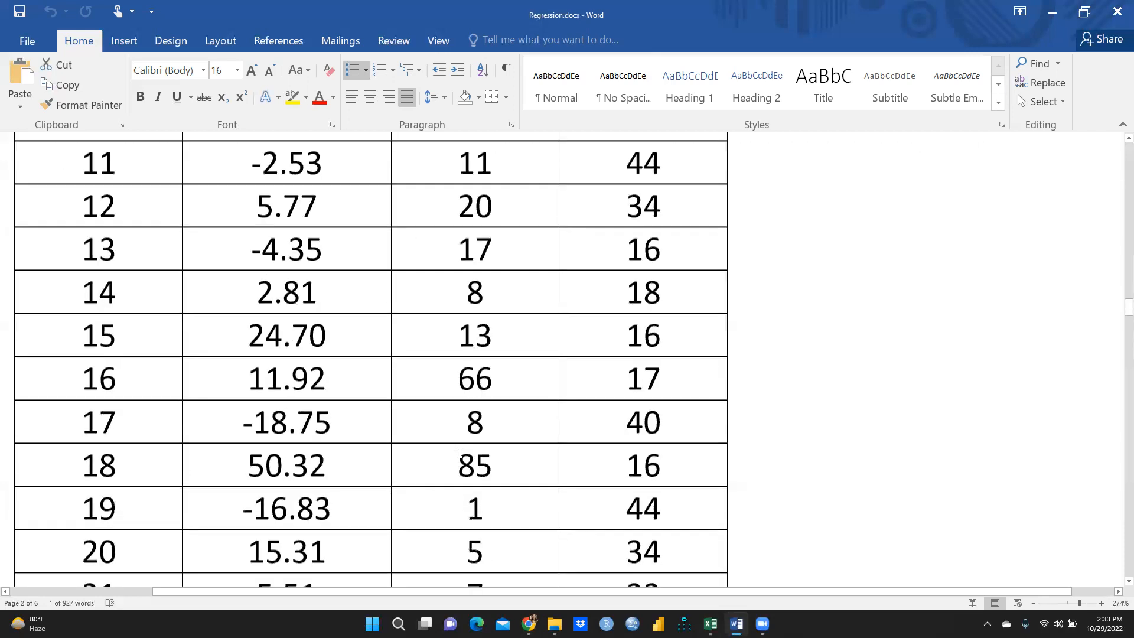
scroll(459, 452, down, 12)
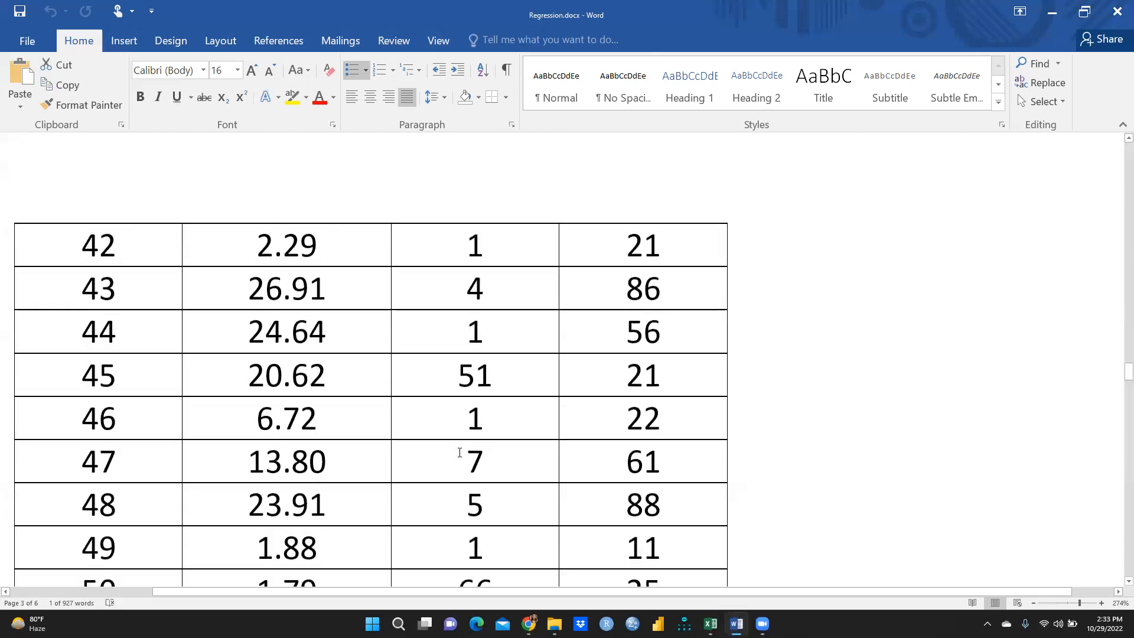
scroll(459, 453, up, 2)
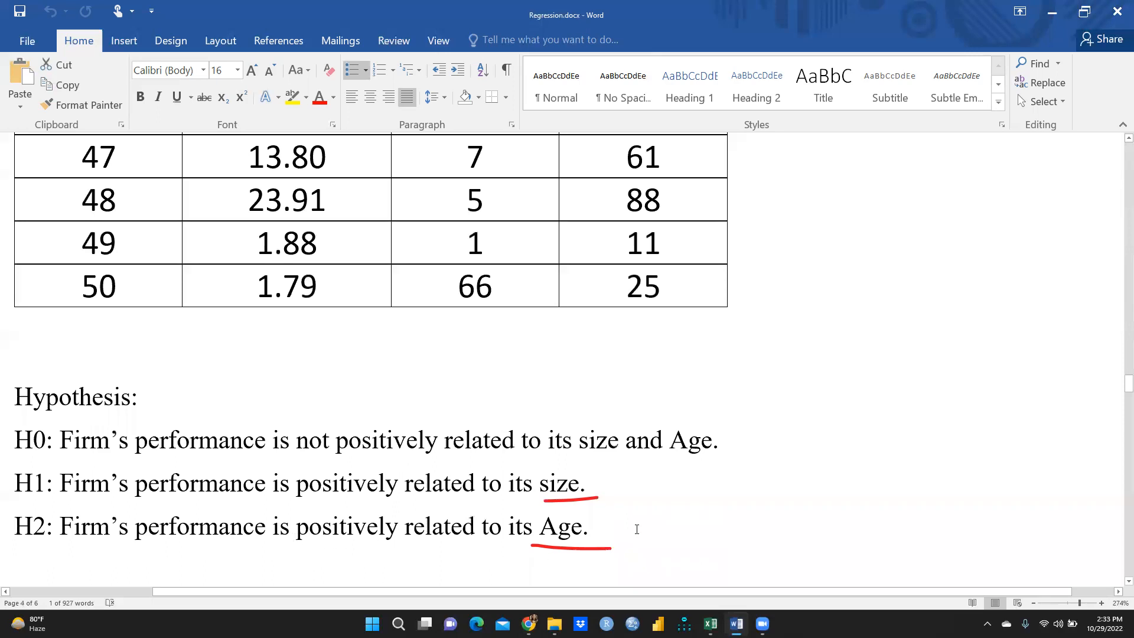
drag(14, 484, 618, 476)
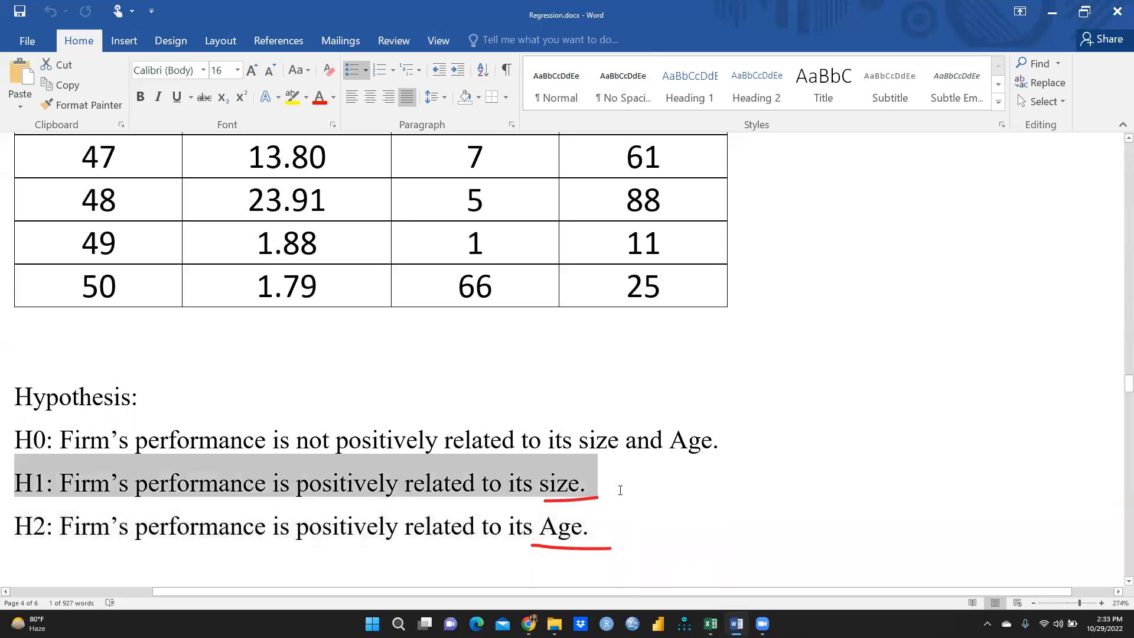
- Examine the Standard Multiple Regression interpretation, from the Variables Entered/Removed table through the coefficients to the OLS equation
scroll(618, 476, down, 3)
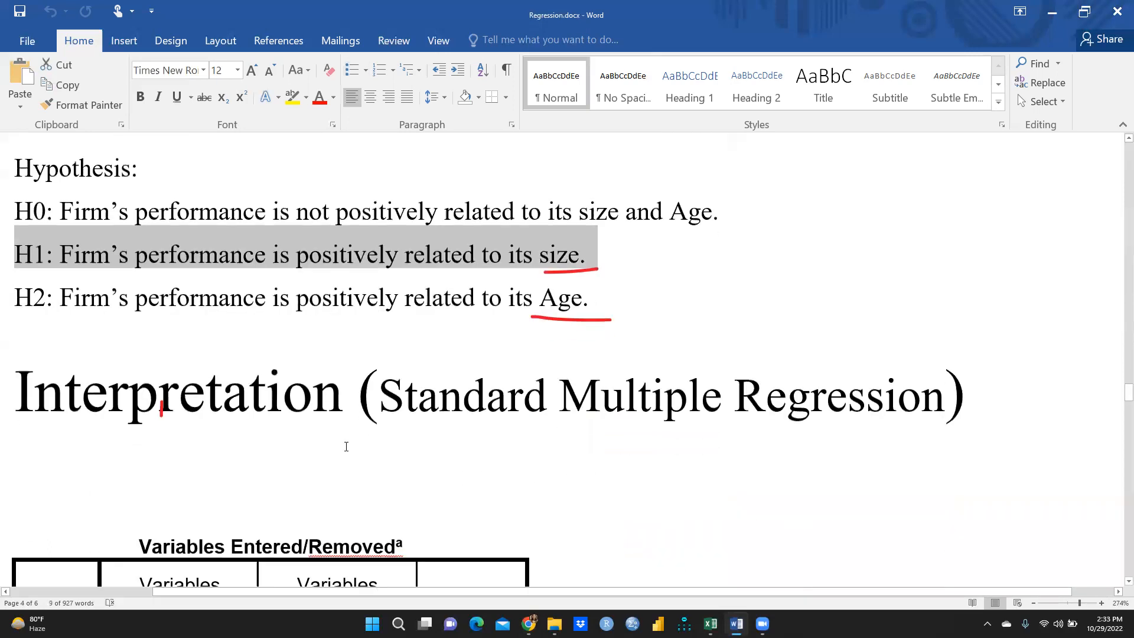
scroll(346, 446, down, 3)
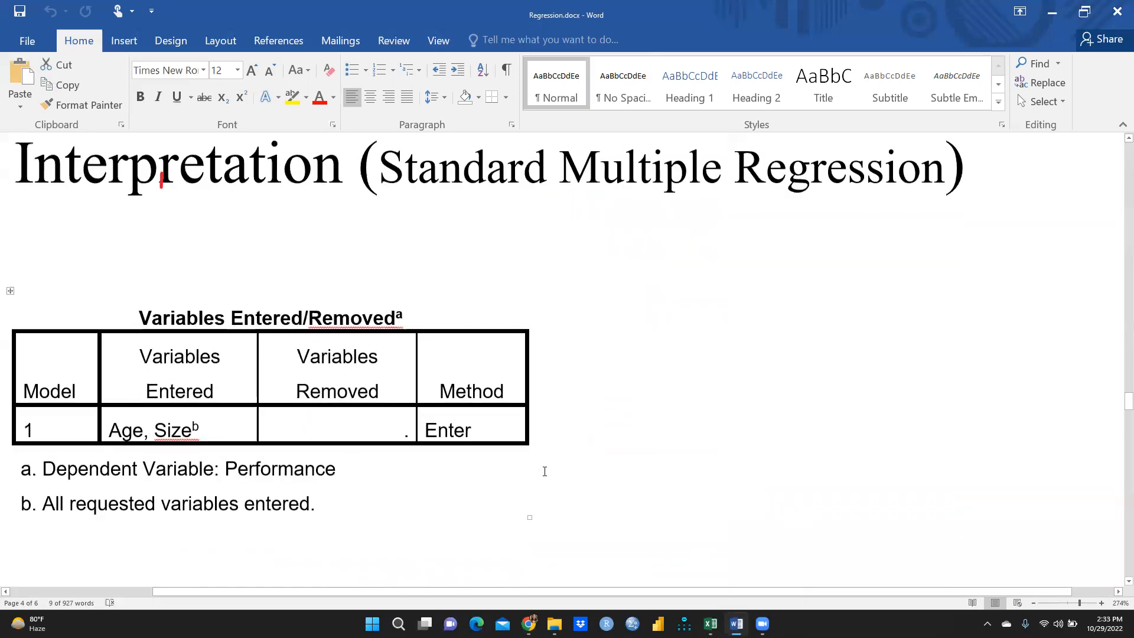
scroll(544, 471, down, 10)
scroll(545, 471, down, 5)
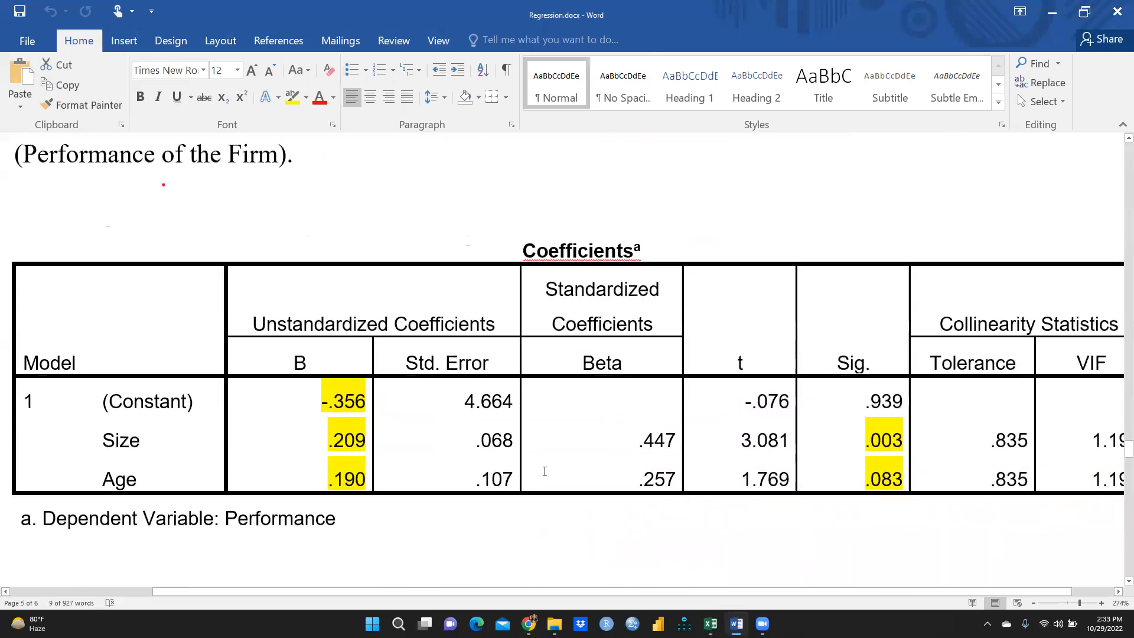
scroll(545, 471, down, 5)
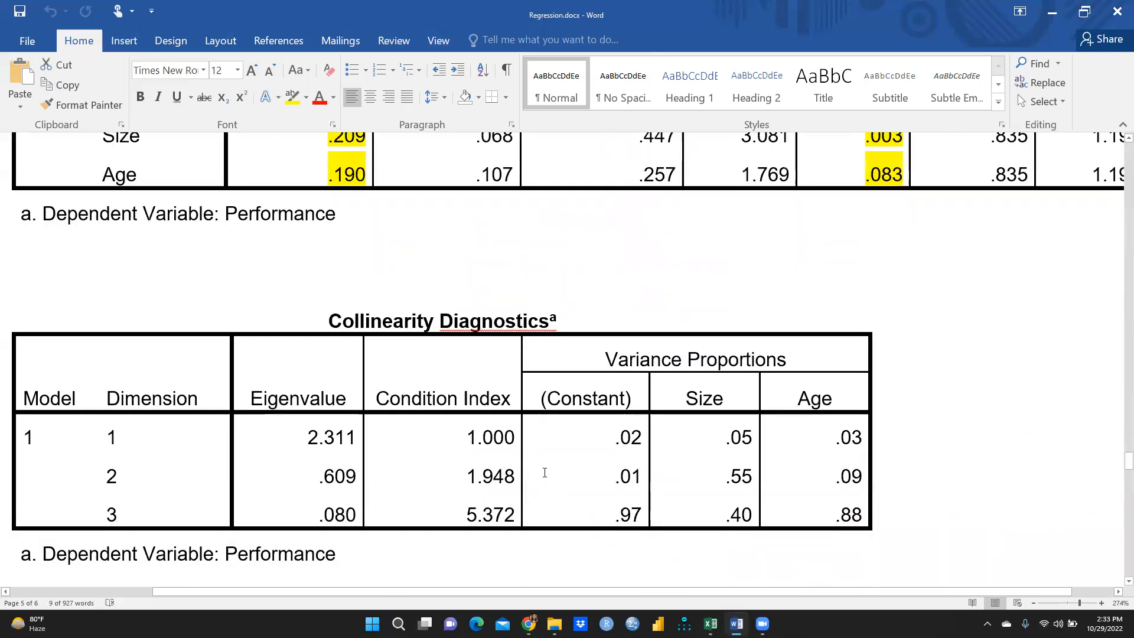
scroll(545, 472, down, 8)
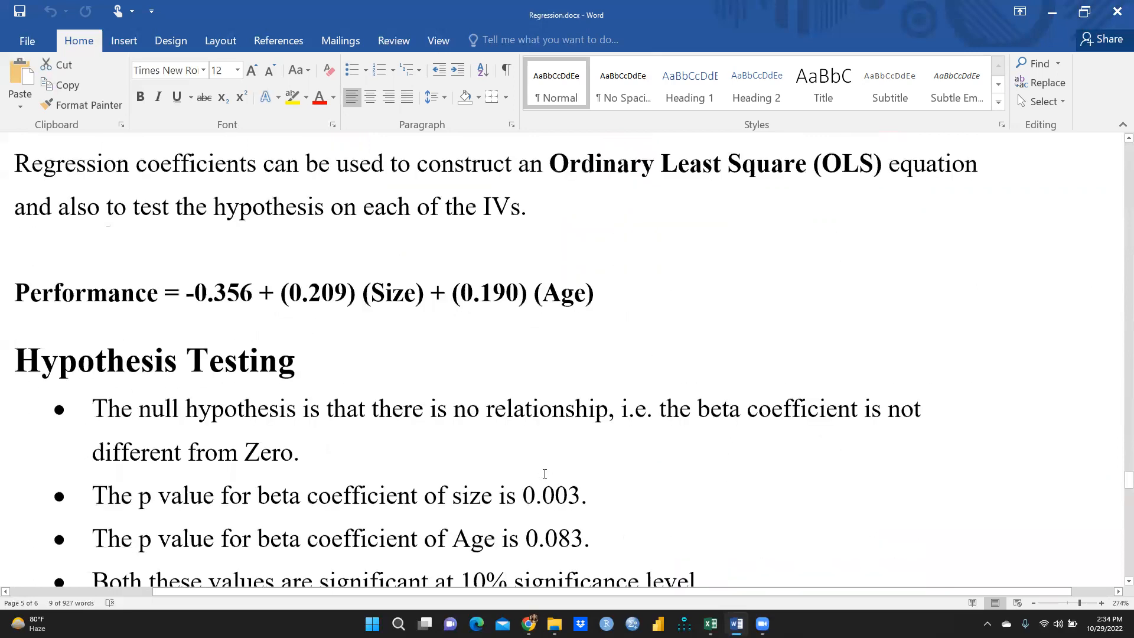
scroll(544, 474, down, 2)
- Recheck the OLS equation and Hypothesis Testing section, and return through the regression output to the firm data table
scroll(543, 472, up, 5)
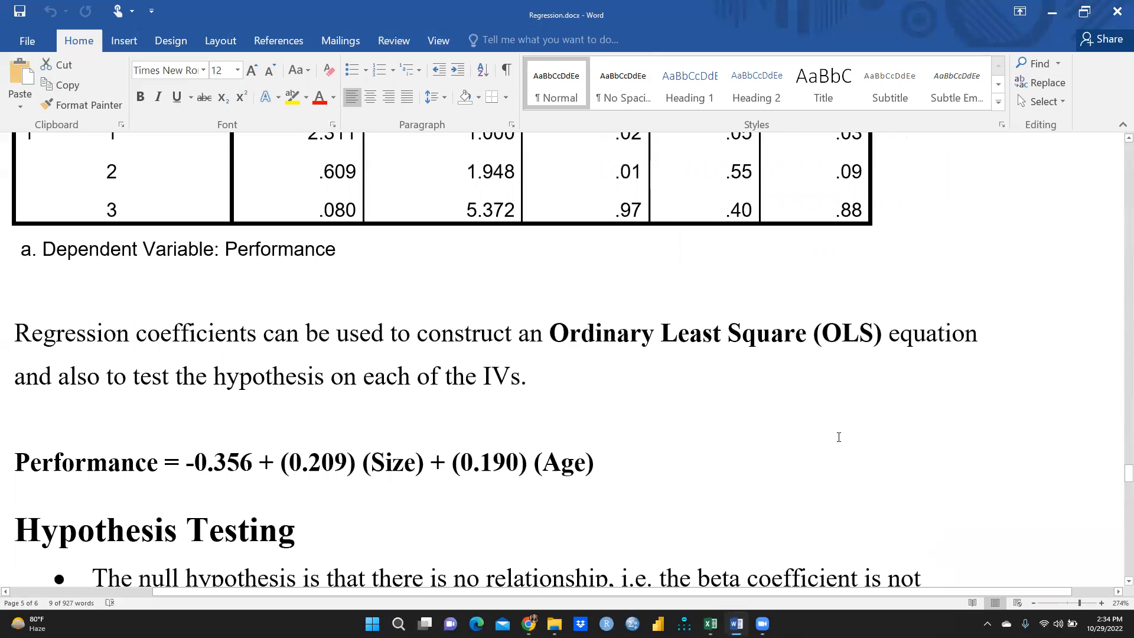
scroll(706, 452, down, 15)
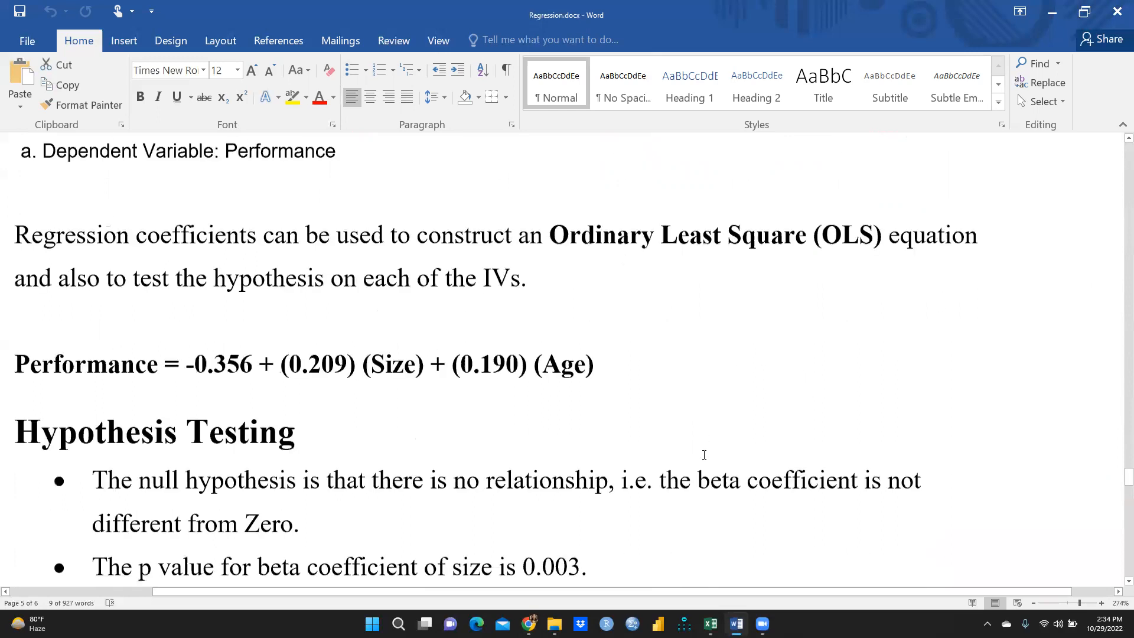
scroll(704, 455, down, 5)
scroll(700, 458, up, 1)
scroll(699, 458, up, 10)
scroll(699, 459, down, 15)
scroll(697, 461, up, 20)
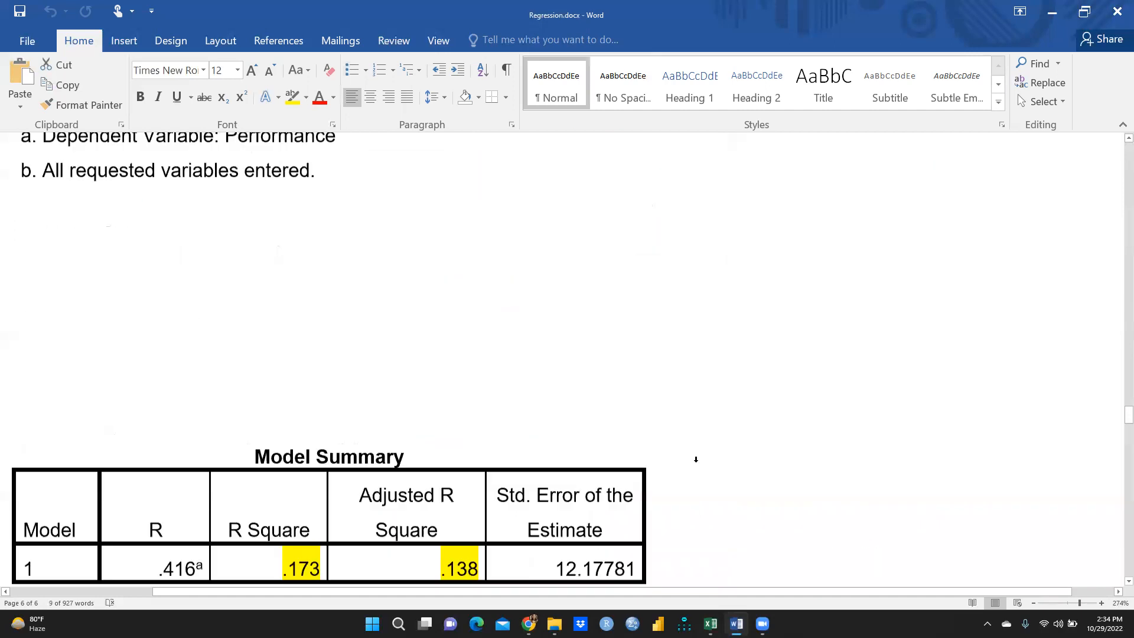
scroll(694, 462, up, 20)
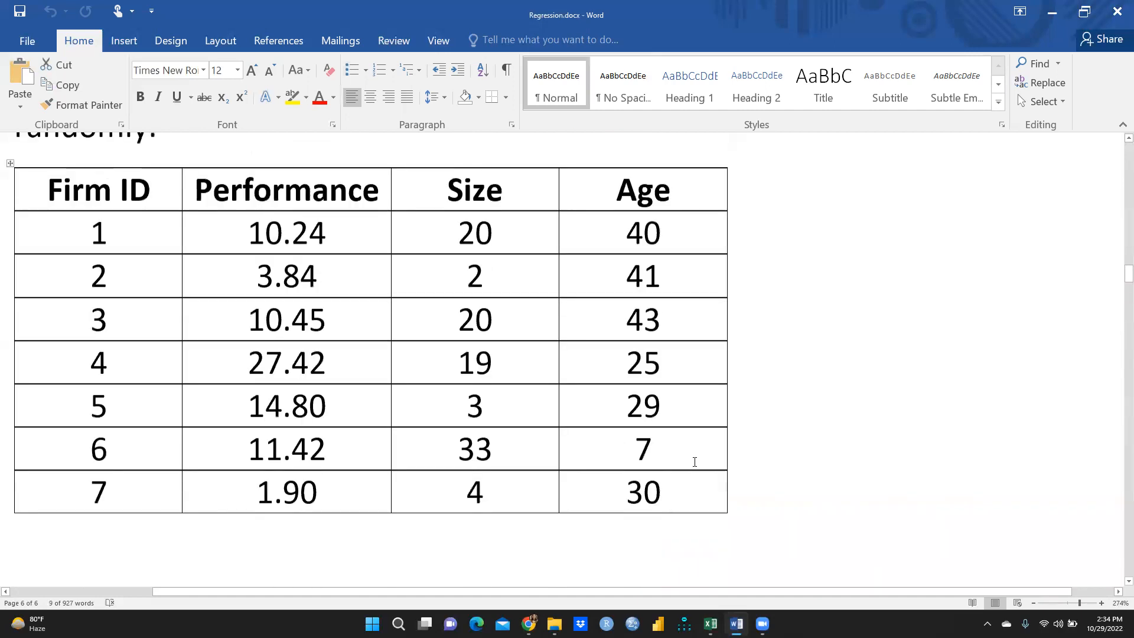
scroll(693, 461, up, 20)
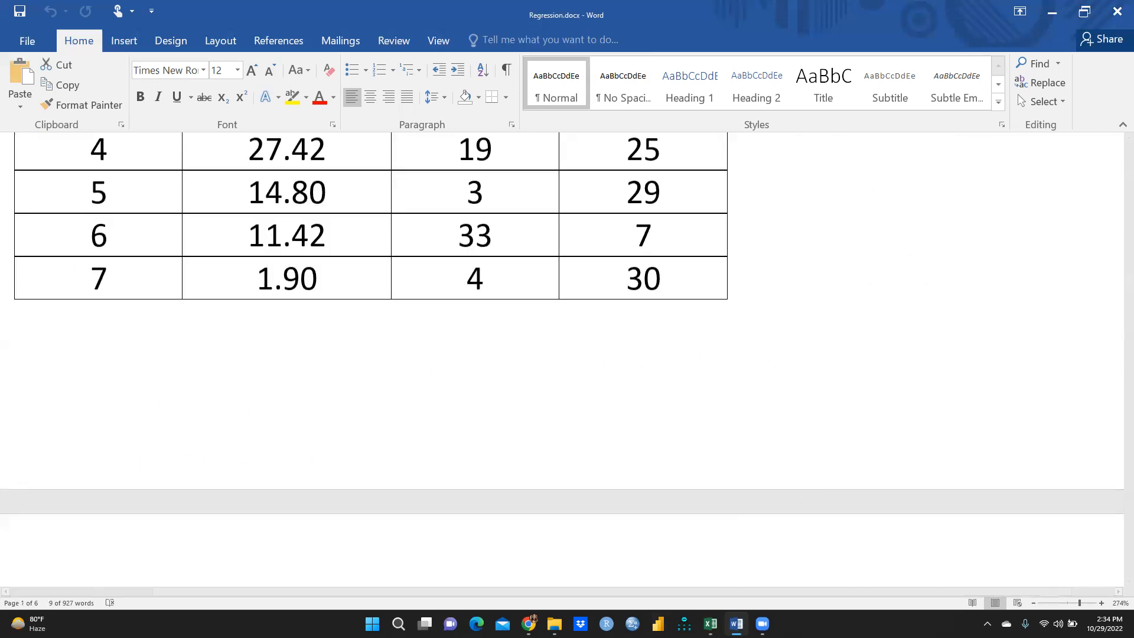
- Switch to the Regression workbook in Excel and inspect the Analysis ToolPak entry among the available Excel add-ins, closing the list without applying changes
click(711, 624)
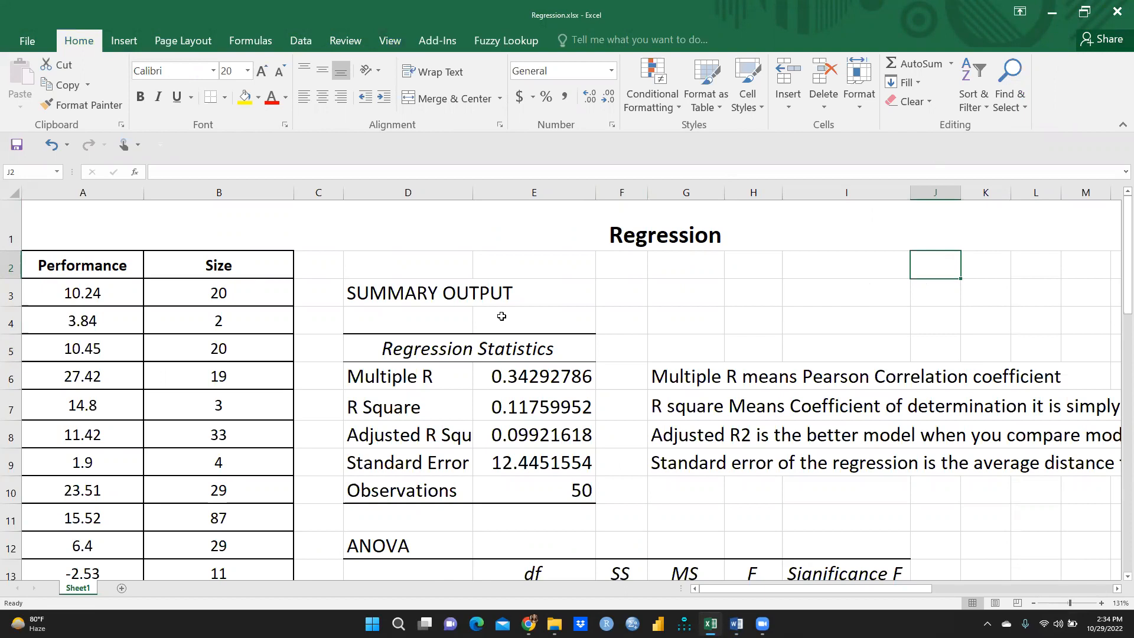
click(301, 46)
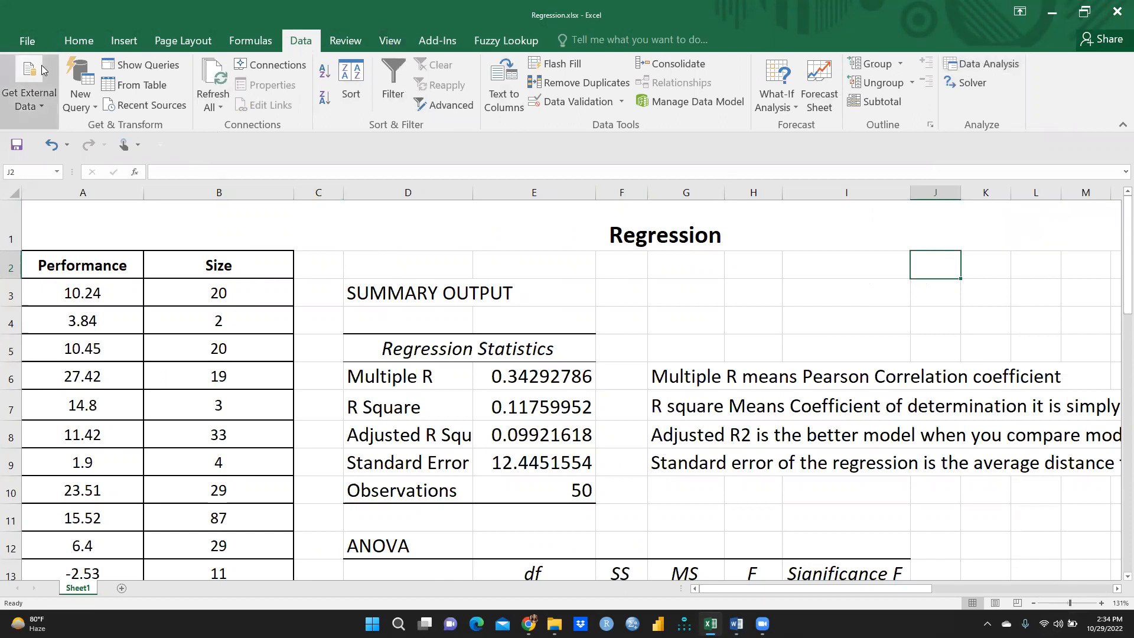
click(27, 41)
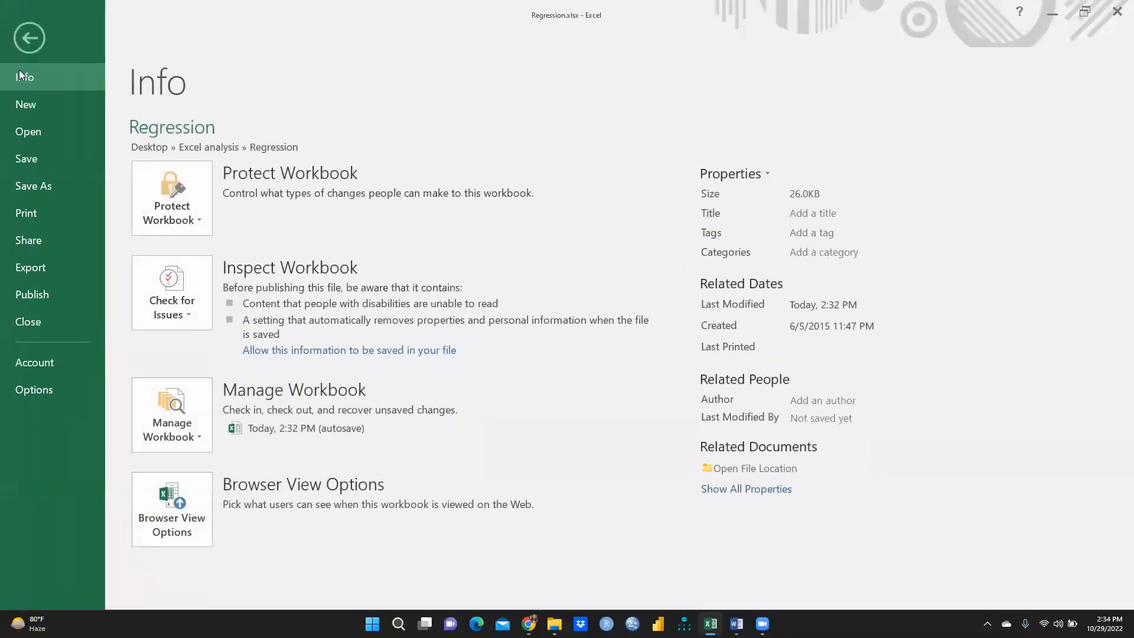
click(31, 391)
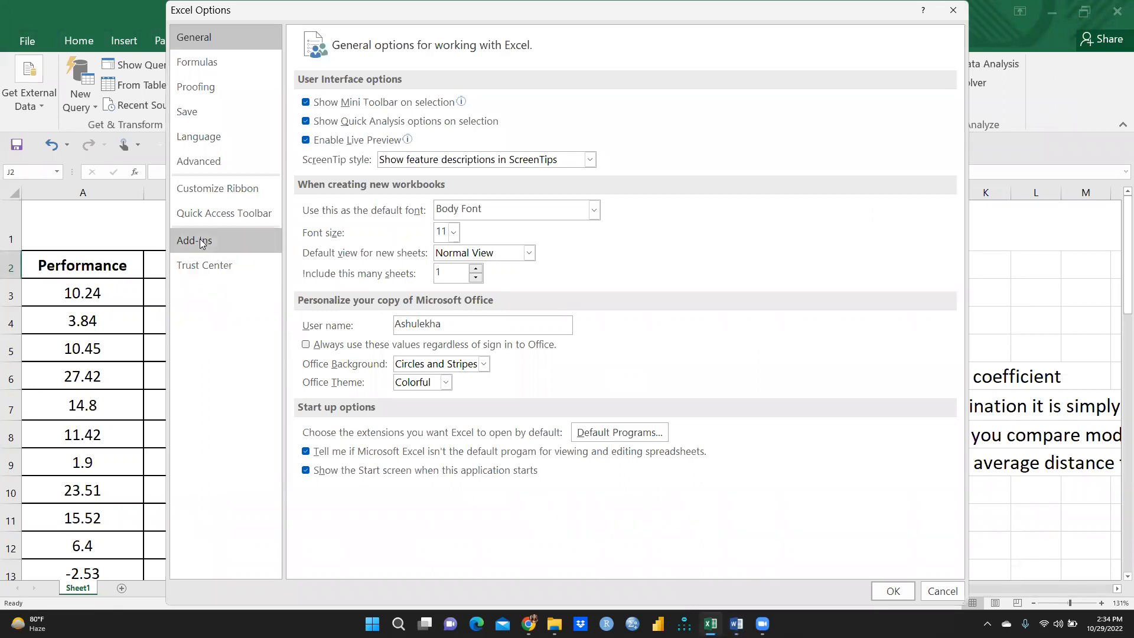
click(200, 240)
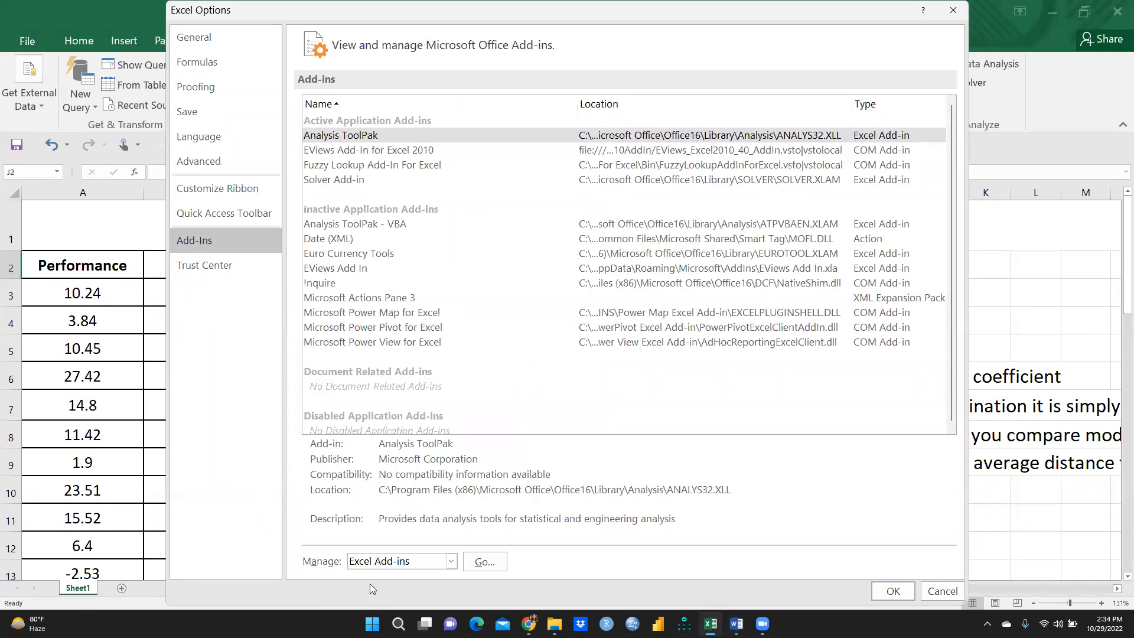
click(482, 562)
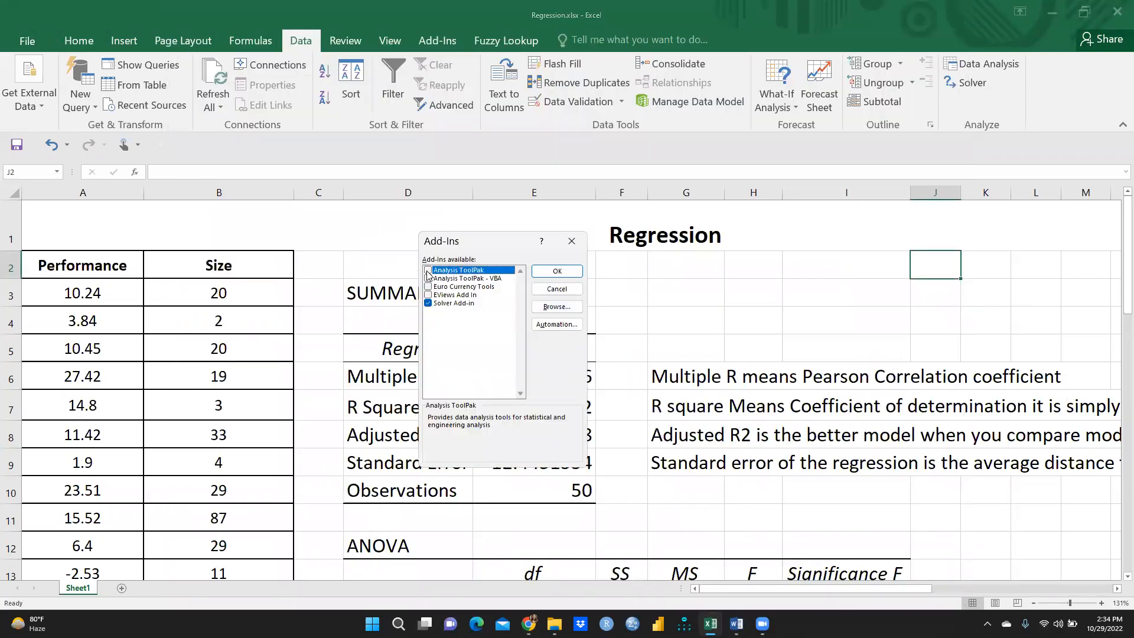
click(429, 270)
click(572, 241)
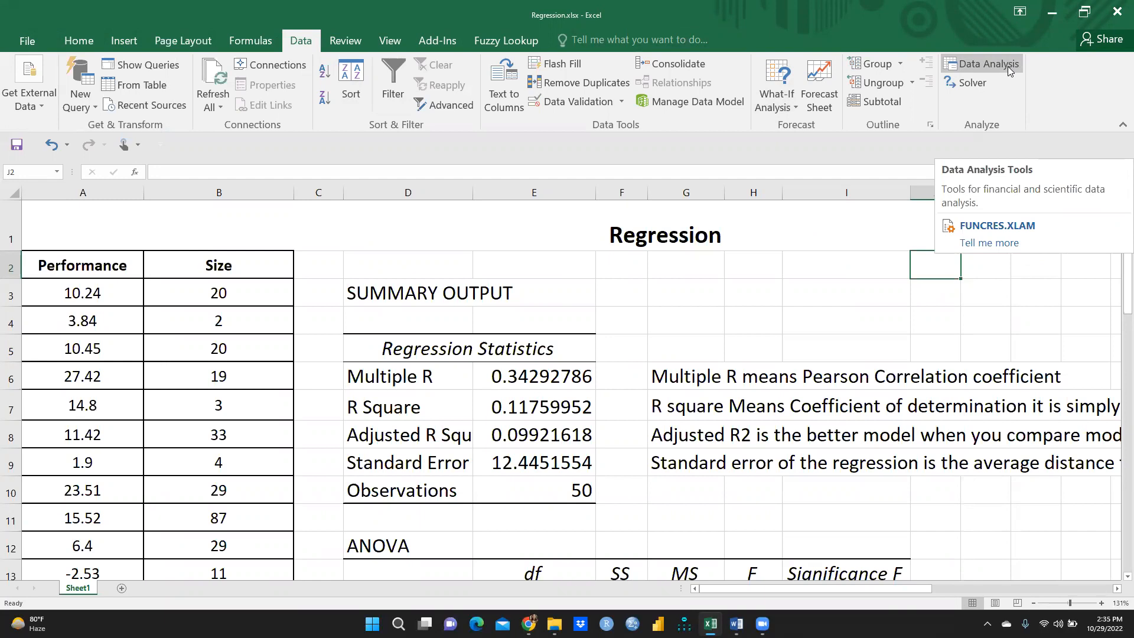
- Open the Regression tool from the Data Analysis tools to view its input and output options, and close it without running
click(978, 65)
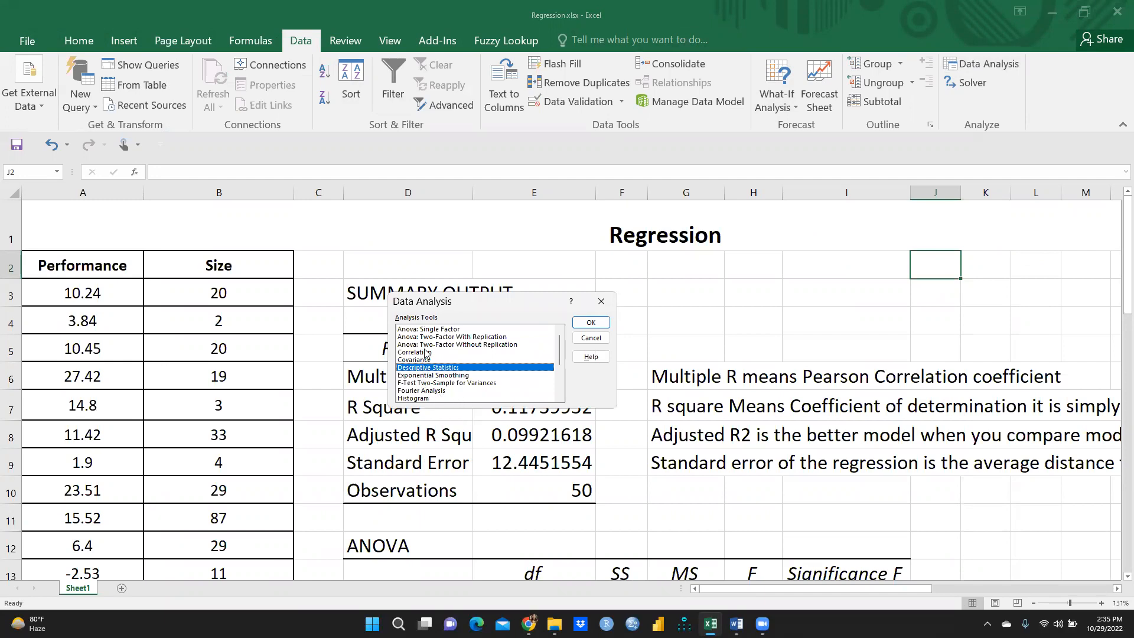
scroll(487, 362, down, 1)
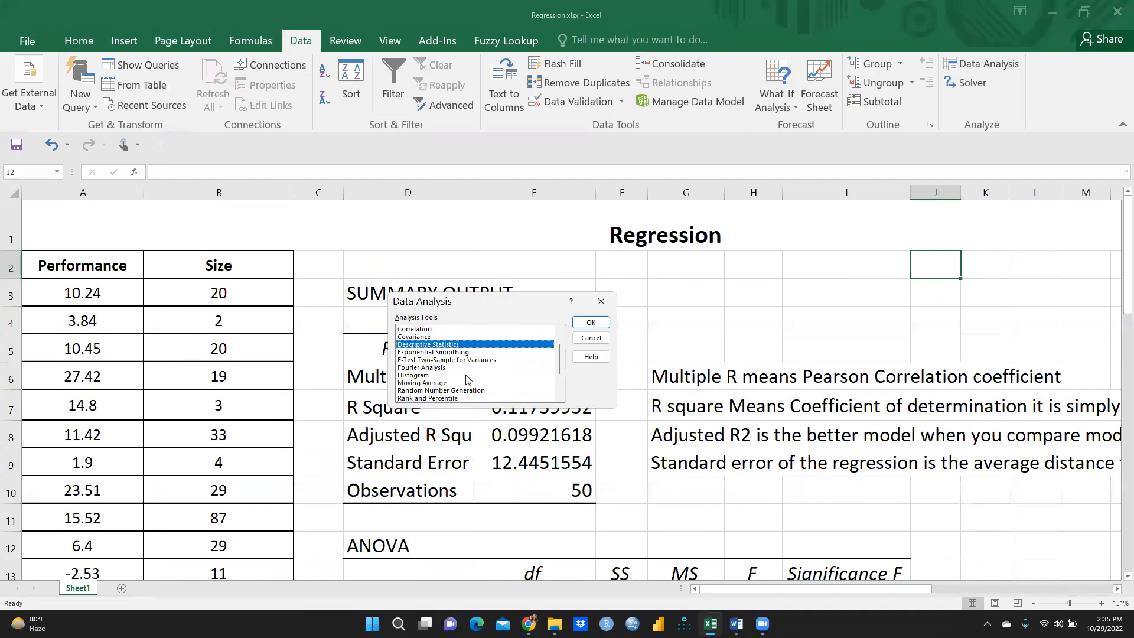
scroll(440, 378, down, 2)
click(425, 360)
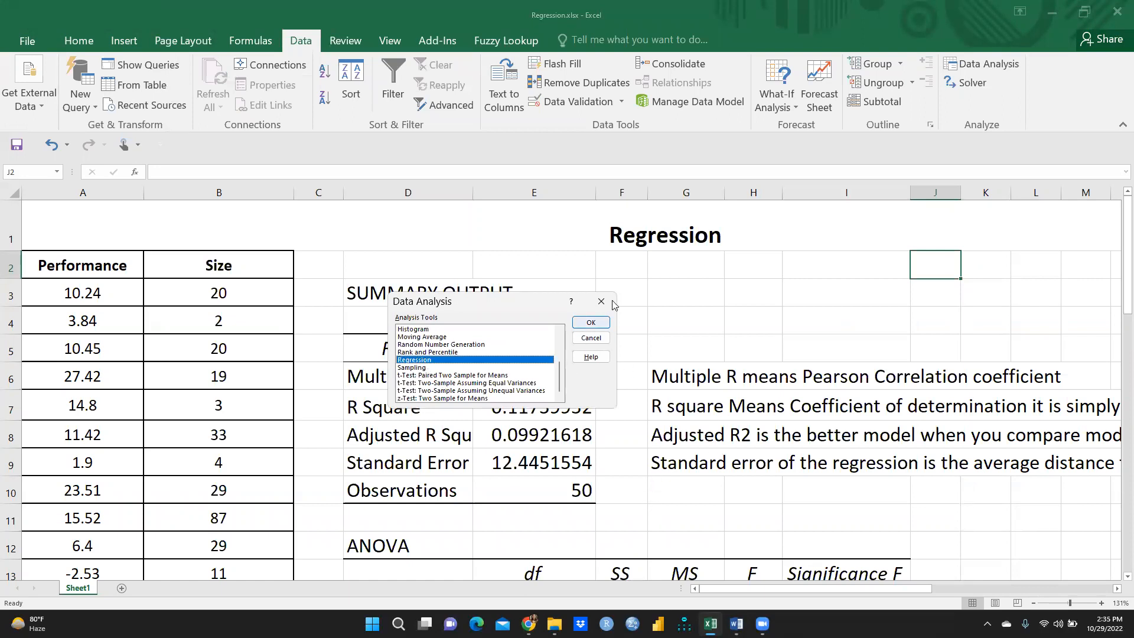
click(591, 323)
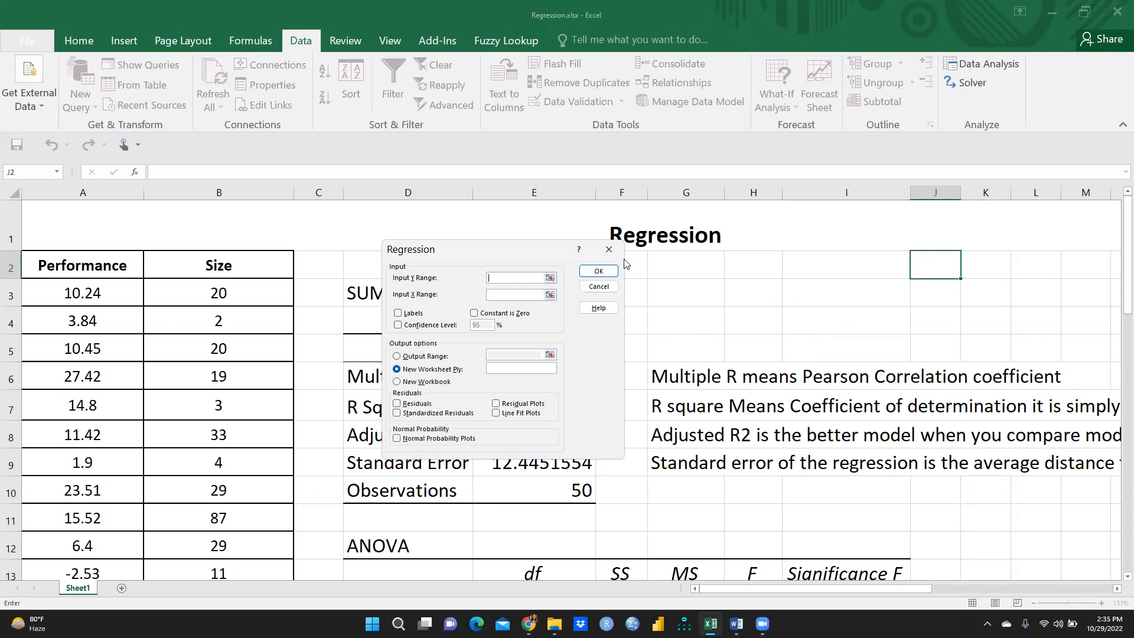
click(608, 248)
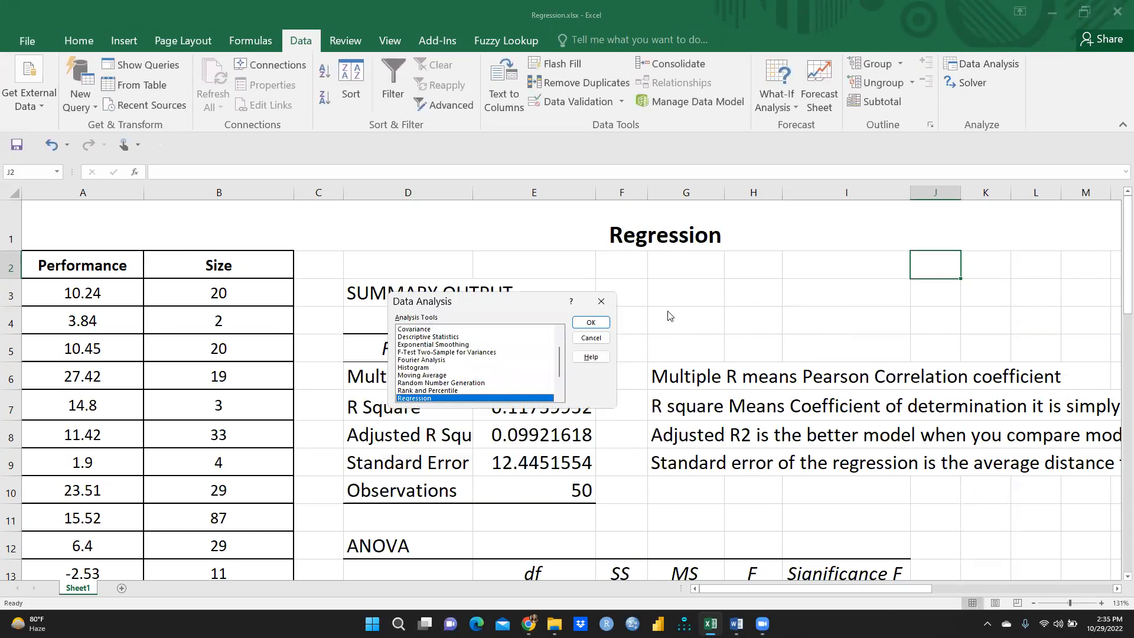
click(602, 302)
- Label cell G3 beside the summary output with the text "Y Dependent Variable"
click(681, 264)
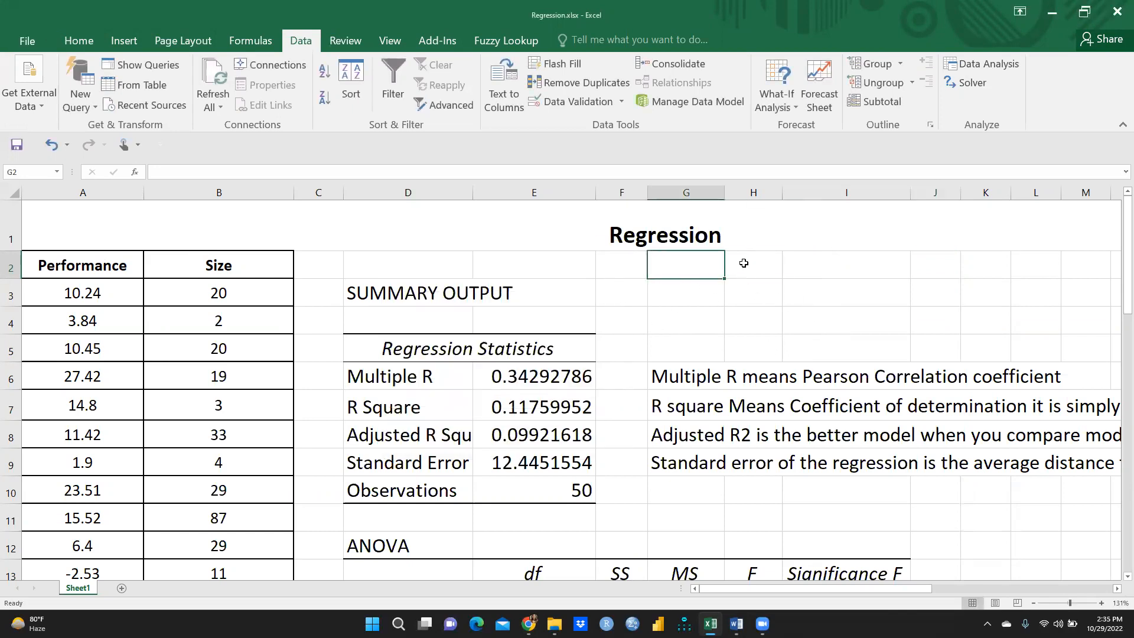
text(Y)
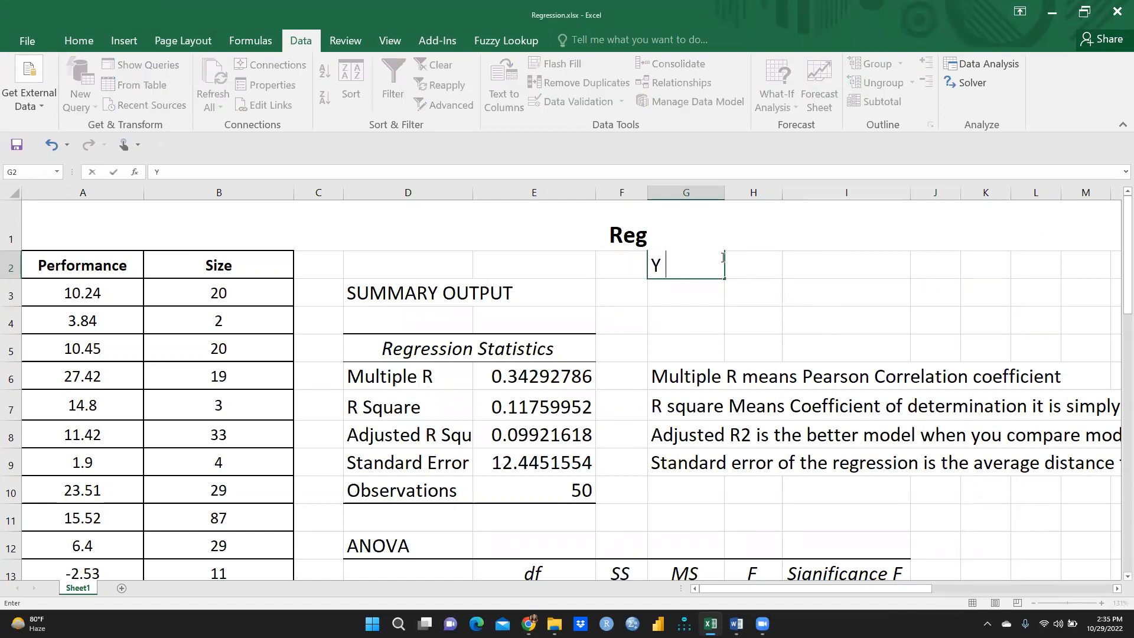
key(BackSpace)
click(687, 290)
text(Y)
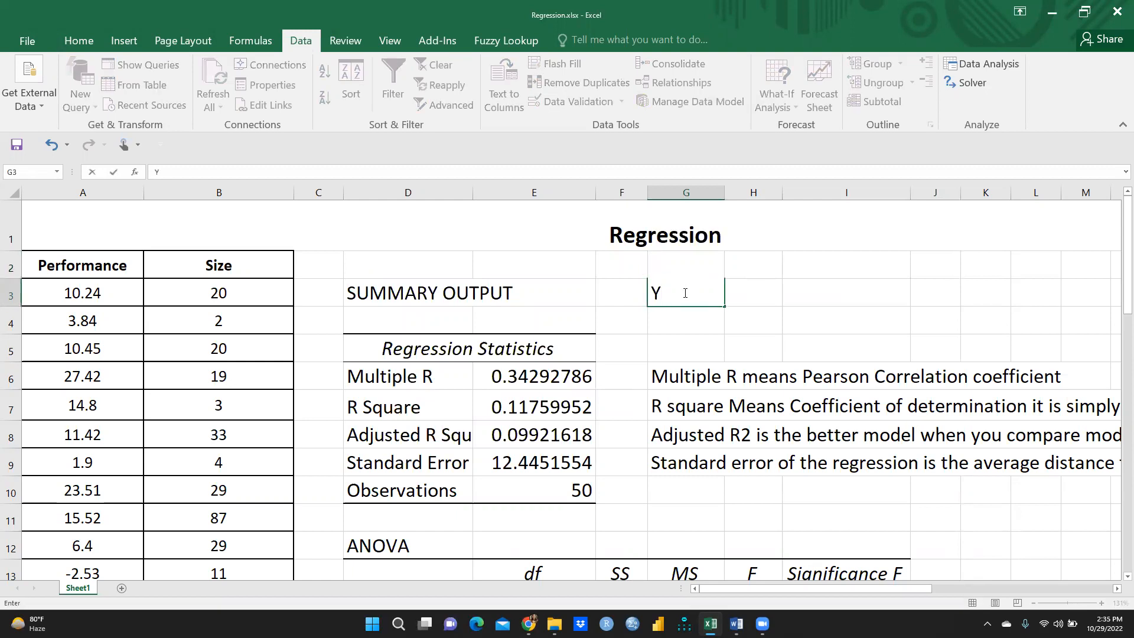
text( Dependent )
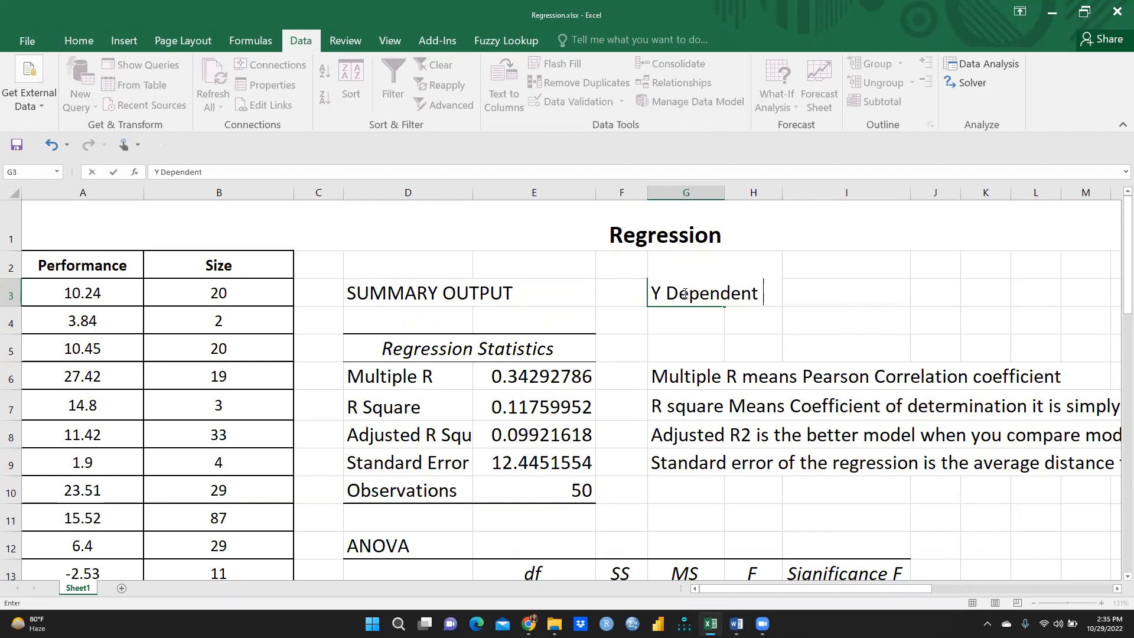
text(Variable)
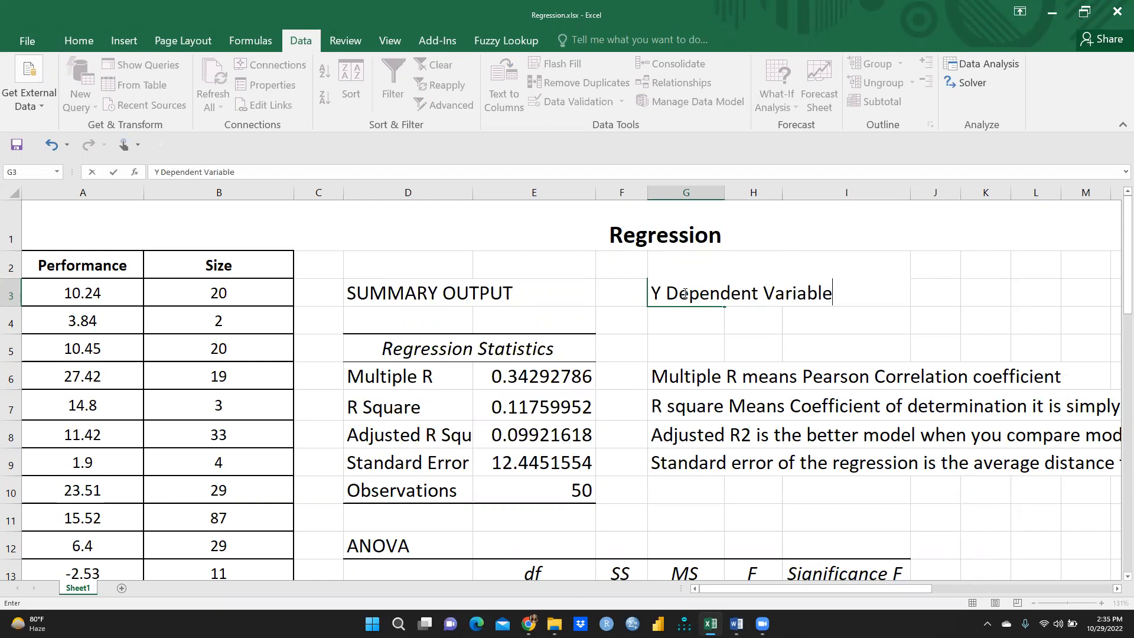
- Add the label "X Independent Variable" in cell G4, directly below the Y label
click(675, 322)
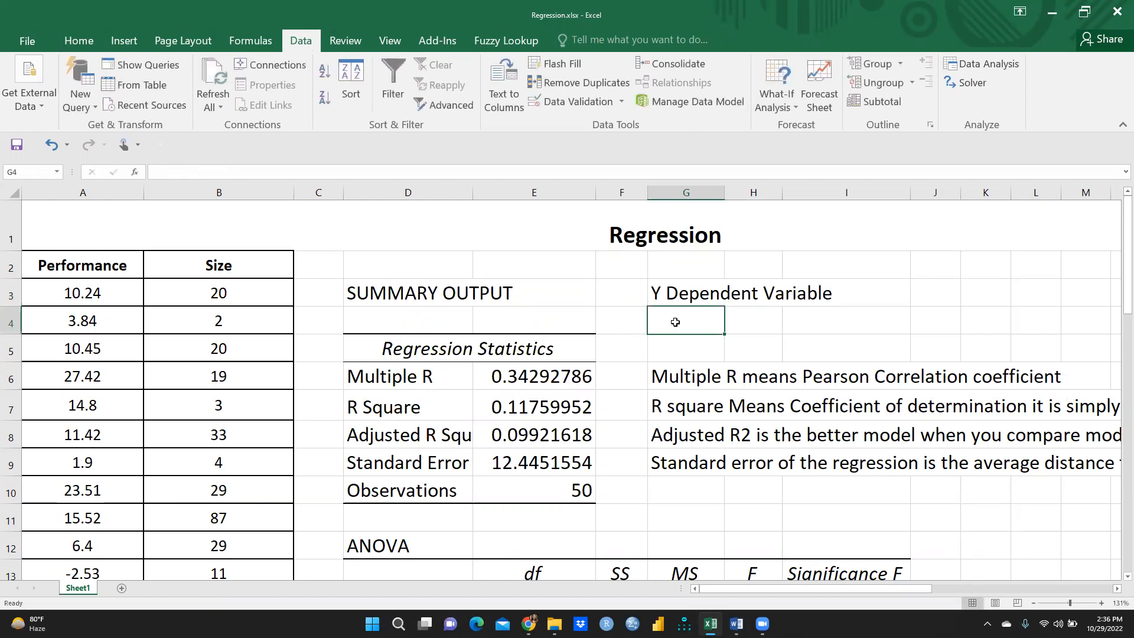
text(X In)
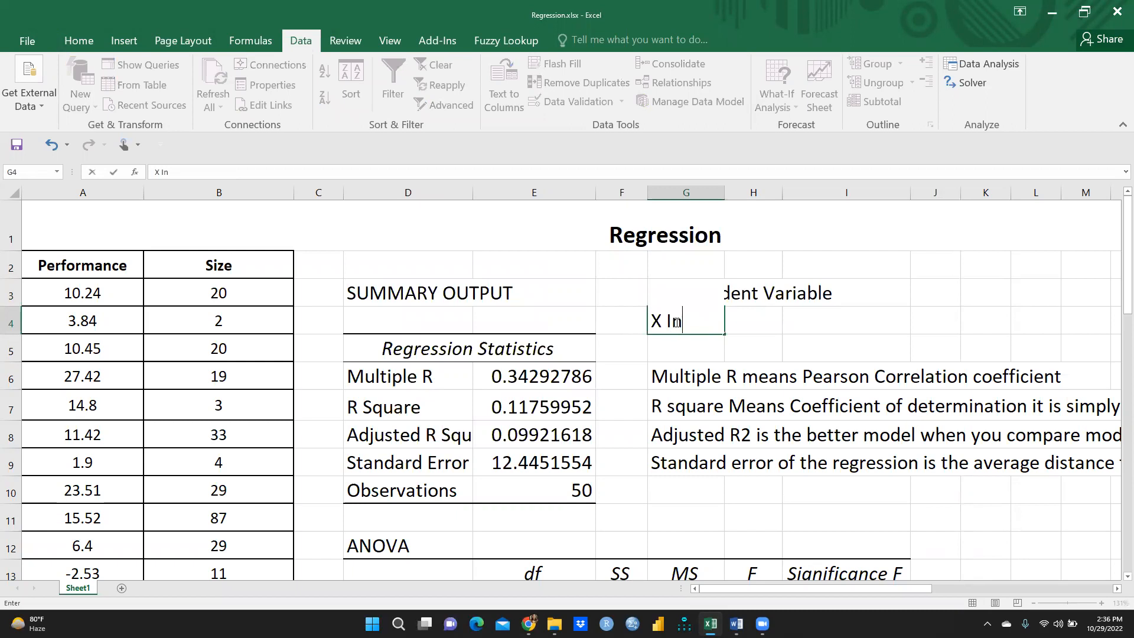
text(dependent )
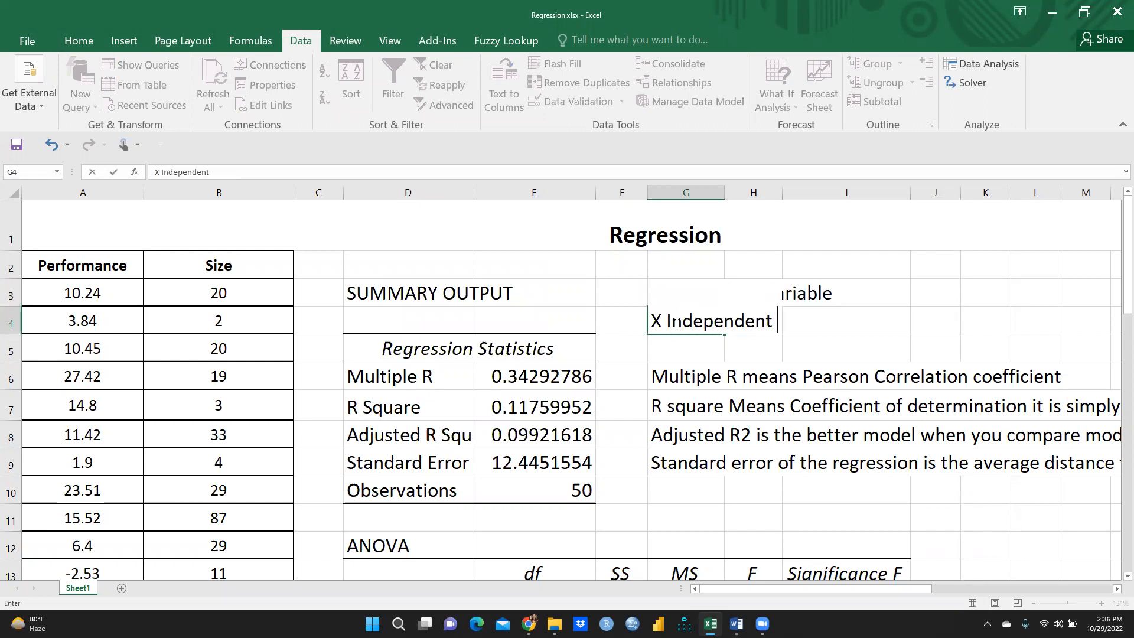
text(Variable)
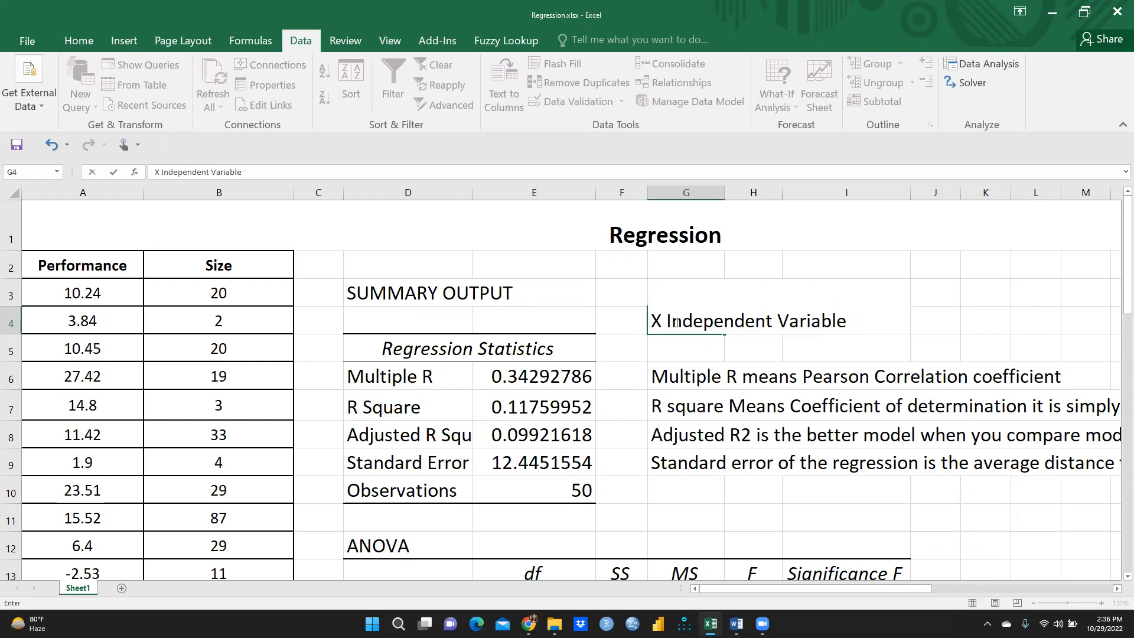
click(1036, 315)
- Write the regression equation "y= a+bx" as text in cell J3
click(937, 290)
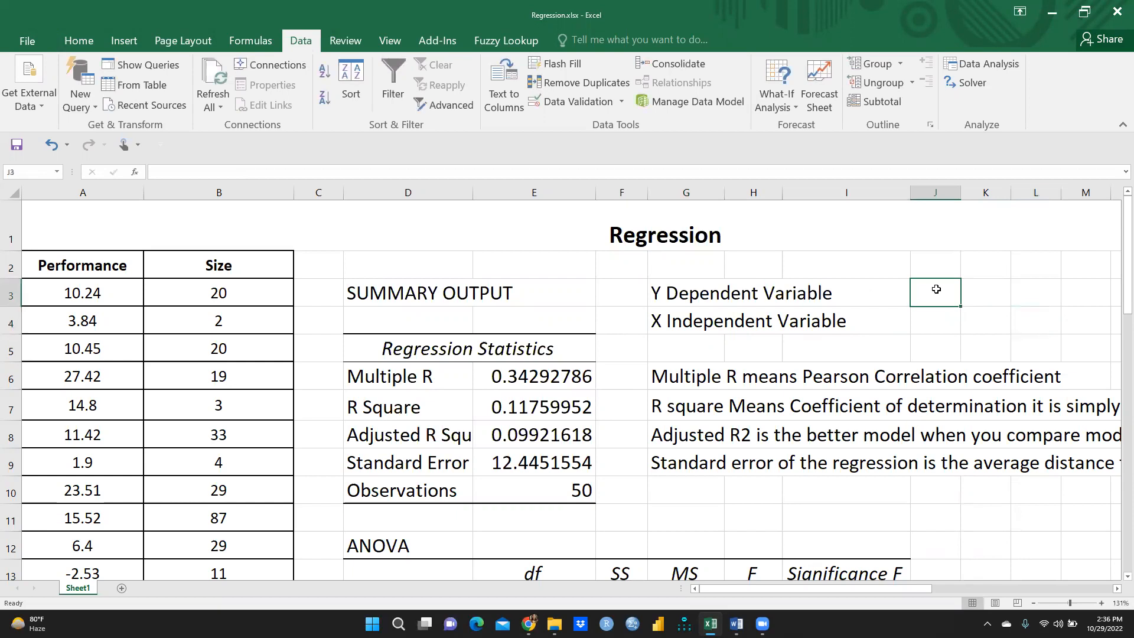
text(y=)
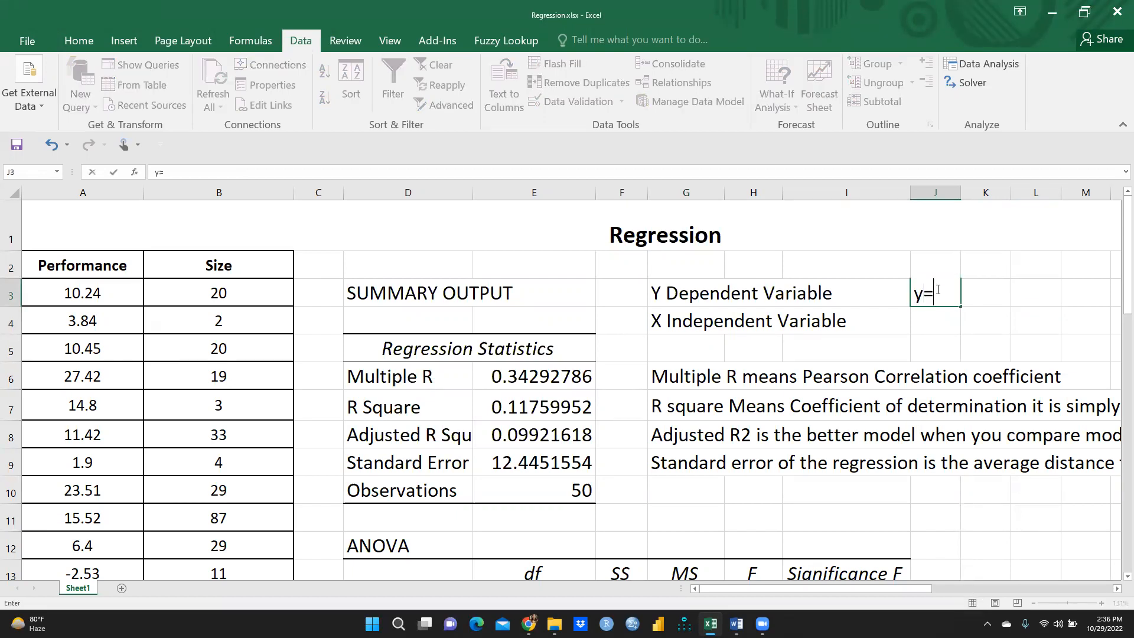
text( a=)
key(BackSpace)
text(+bx)
click(986, 323)
click(966, 295)
click(937, 295)
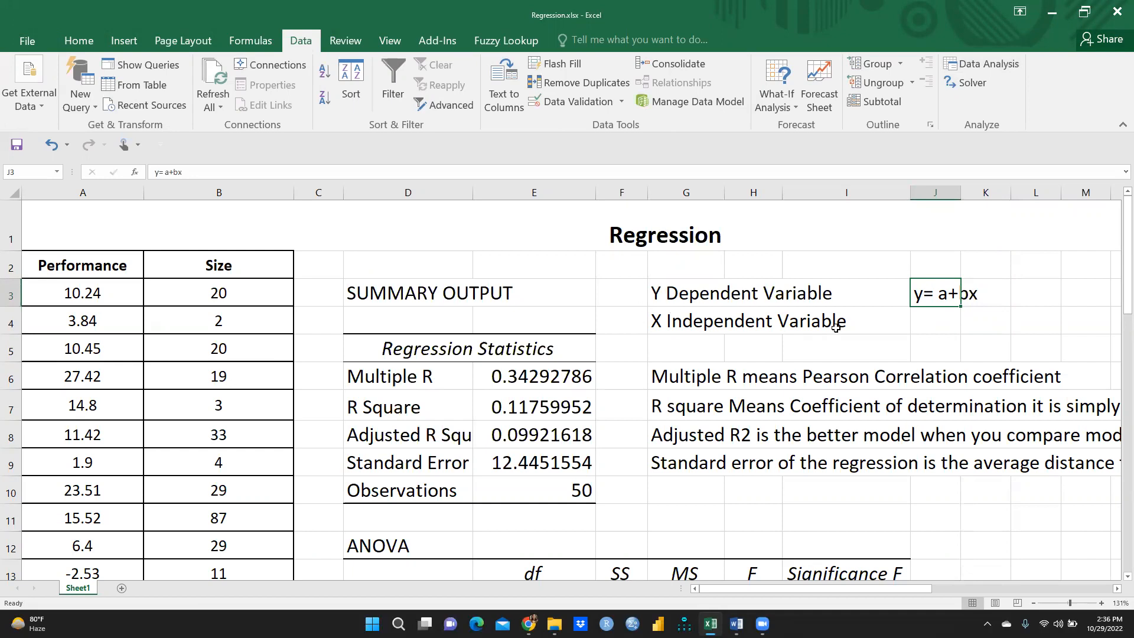
- Mark the variable roles in the data headers by changing A2 to "Performance(Y)" and B2 to "Size (X)"
double_click(137, 264)
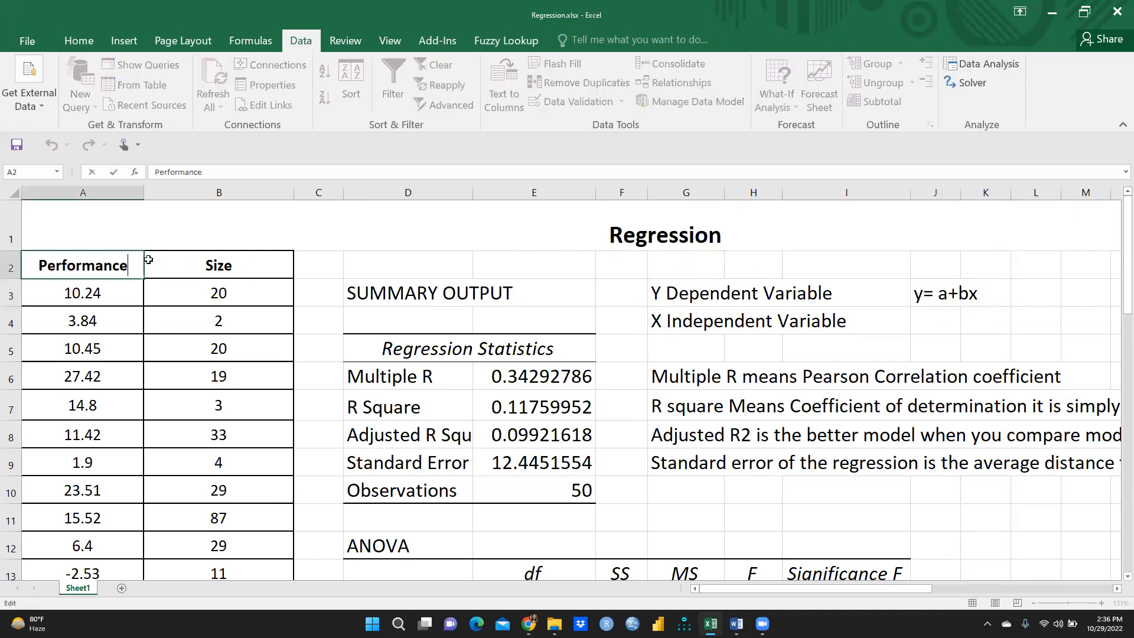
text((Y)
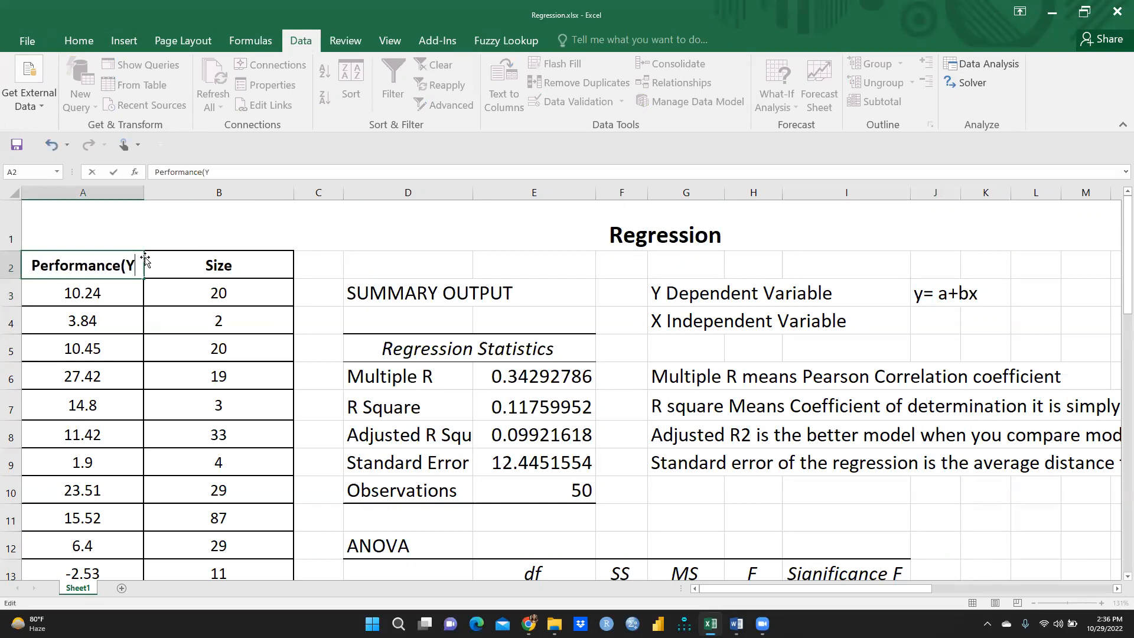
text())
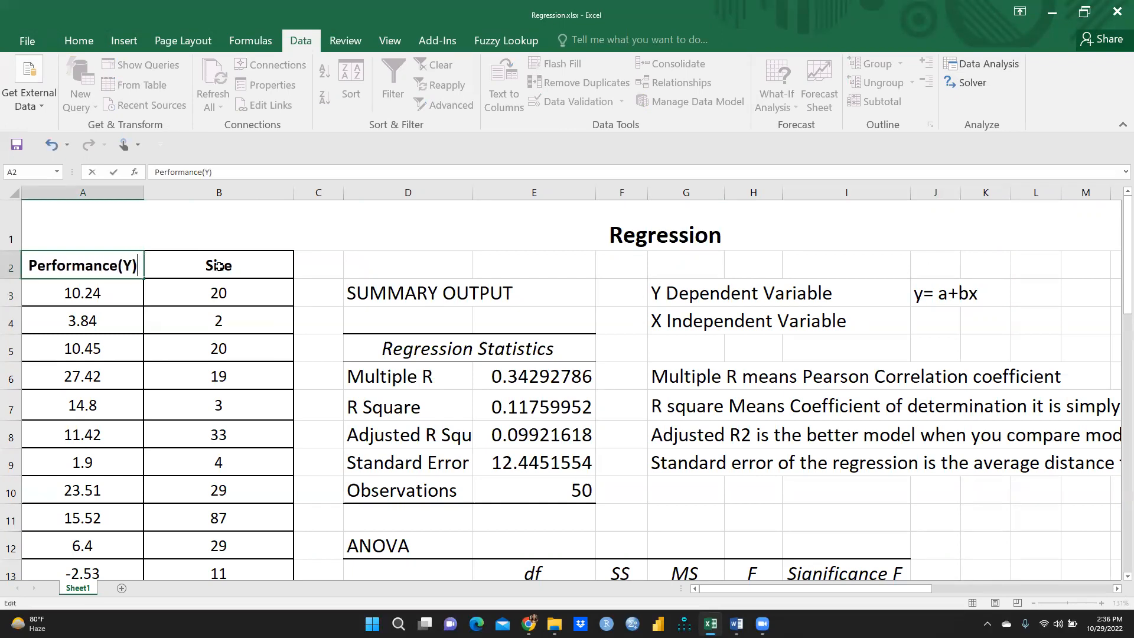
double_click(247, 266)
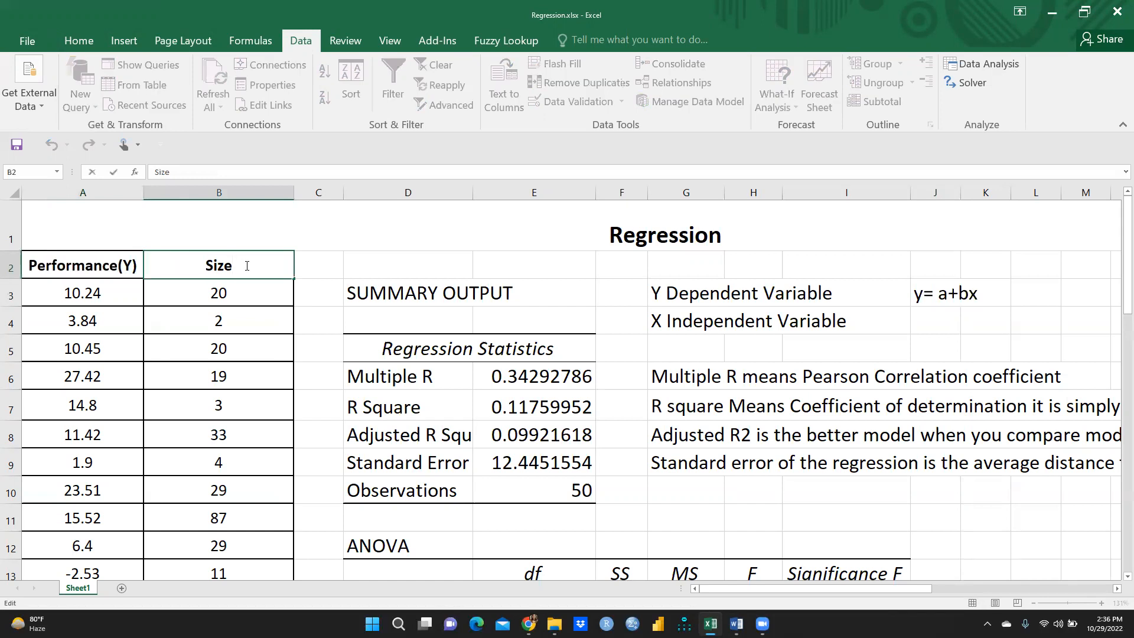
text((X))
click(999, 324)
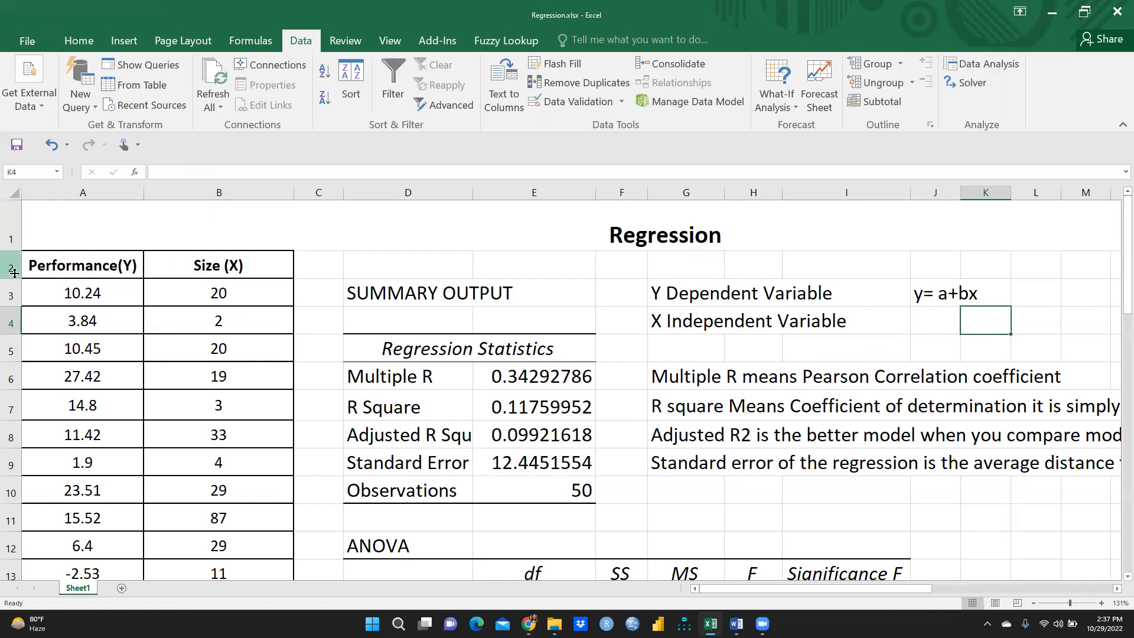
- Open the Regression analysis tool and set its Input Y Range to the Performance column, A2:A52, including the header
click(998, 67)
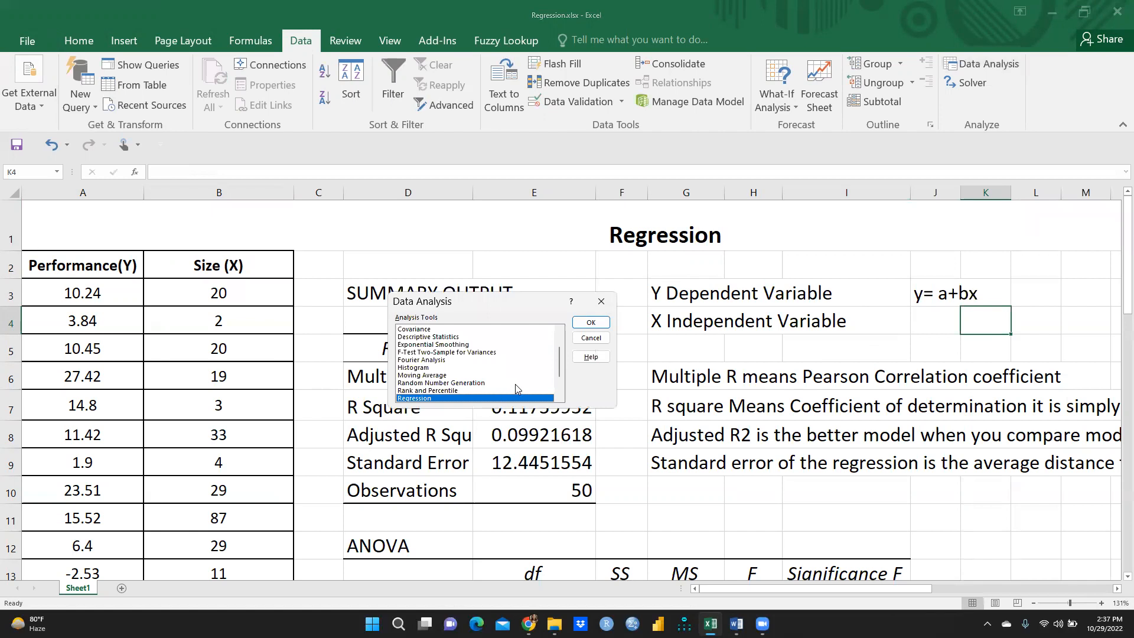
click(590, 323)
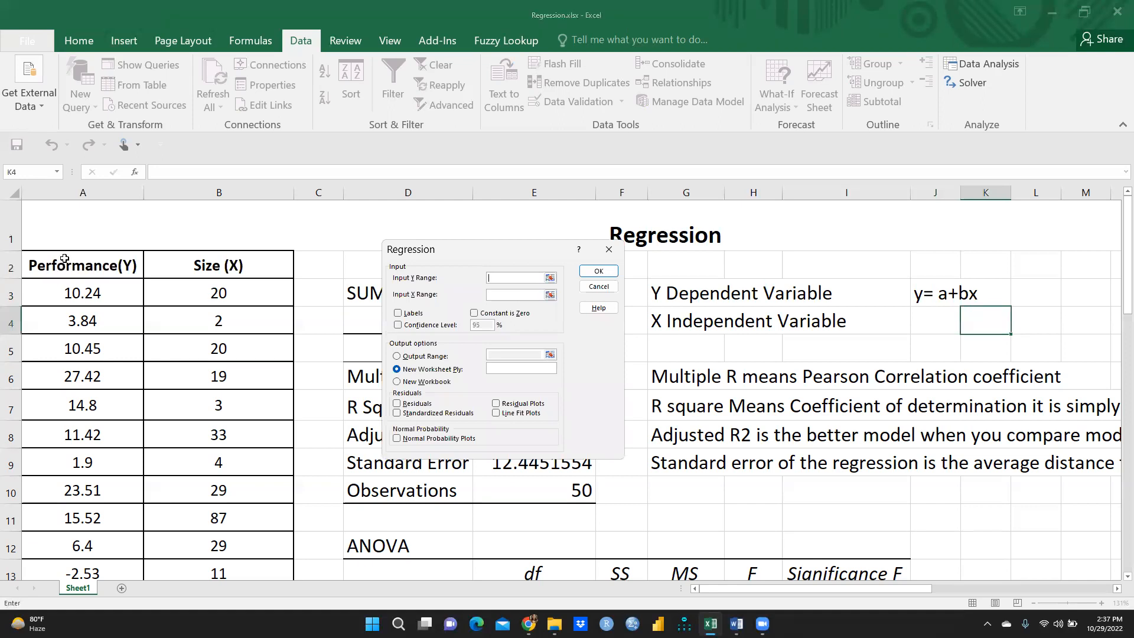
click(88, 262)
drag(88, 261, 118, 547)
drag(88, 275, 83, 319)
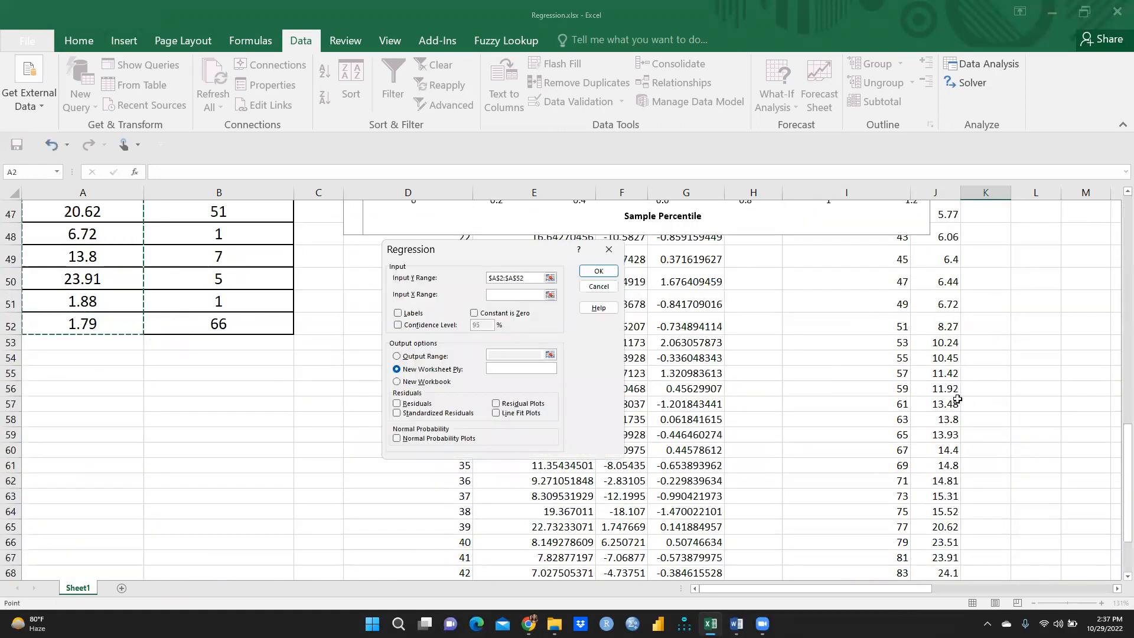
scroll(957, 398, up, 9)
scroll(678, 373, up, 6)
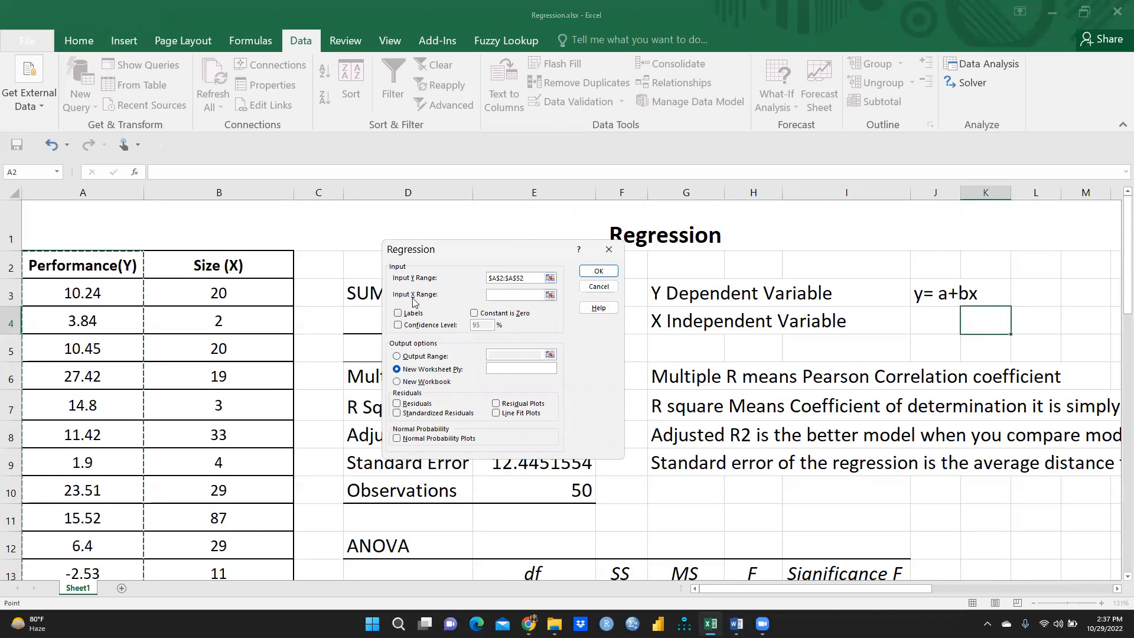
- Set the Input X Range to the Size column, B2:B52, and turn on Labels for the header row
click(496, 293)
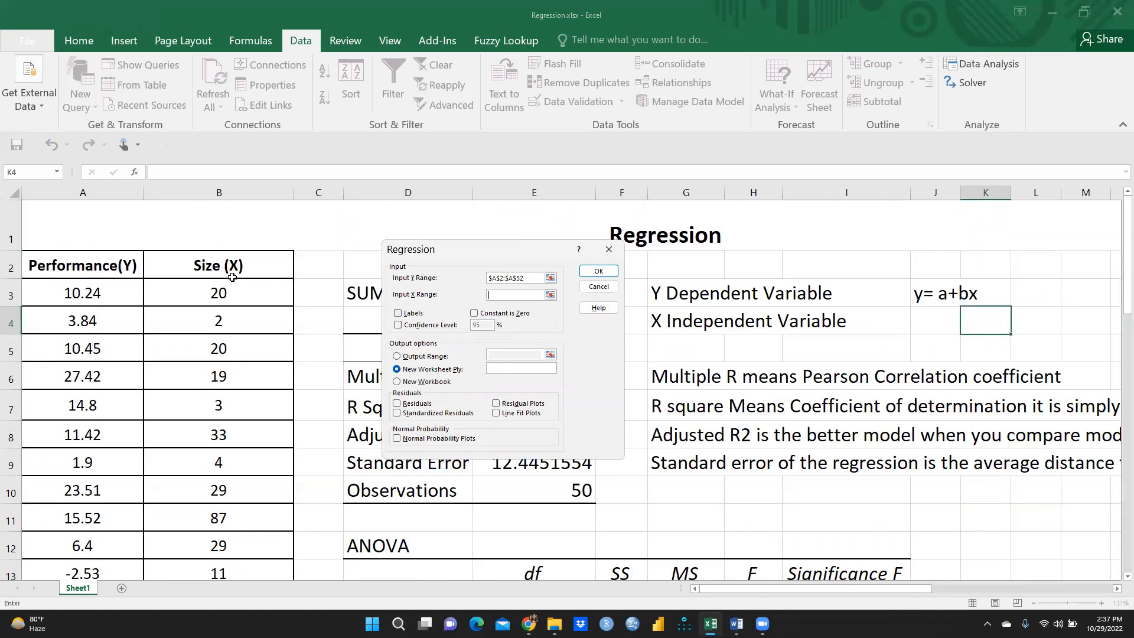
mouse_move(208, 258)
mouse_down()
mouse_move(197, 535)
mouse_move(213, 530)
mouse_move(218, 262)
mouse_up()
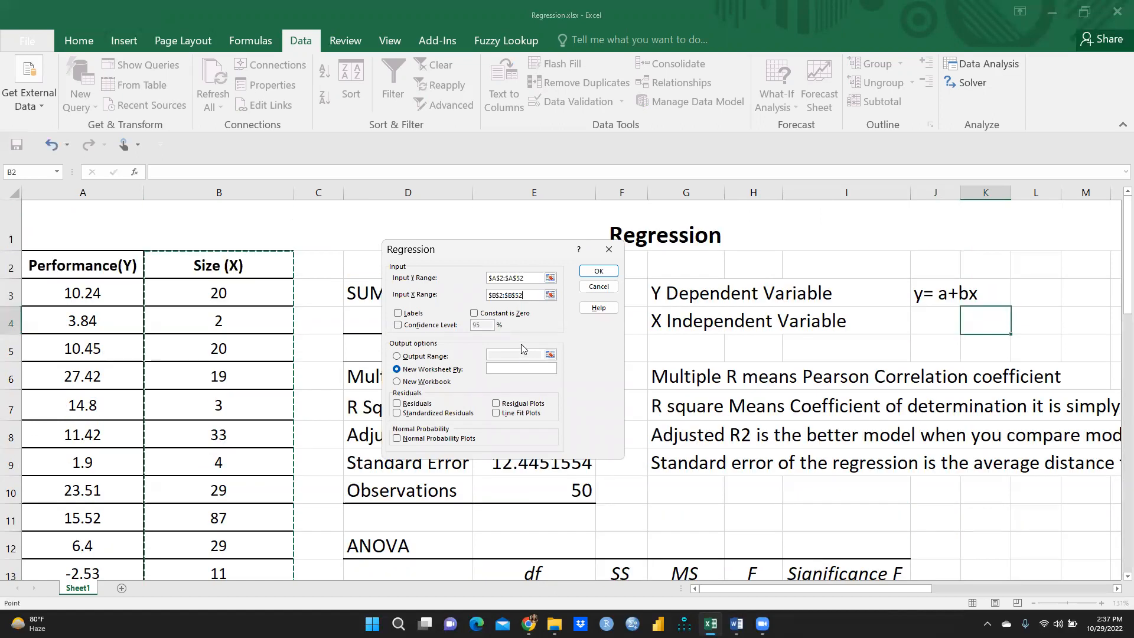
click(398, 316)
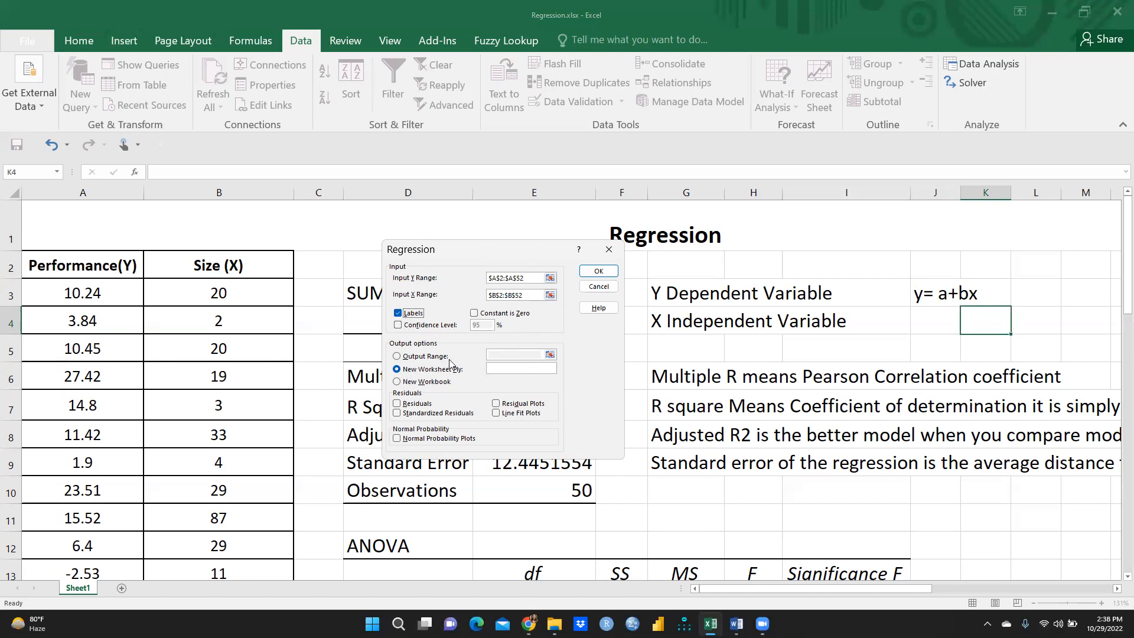
click(397, 356)
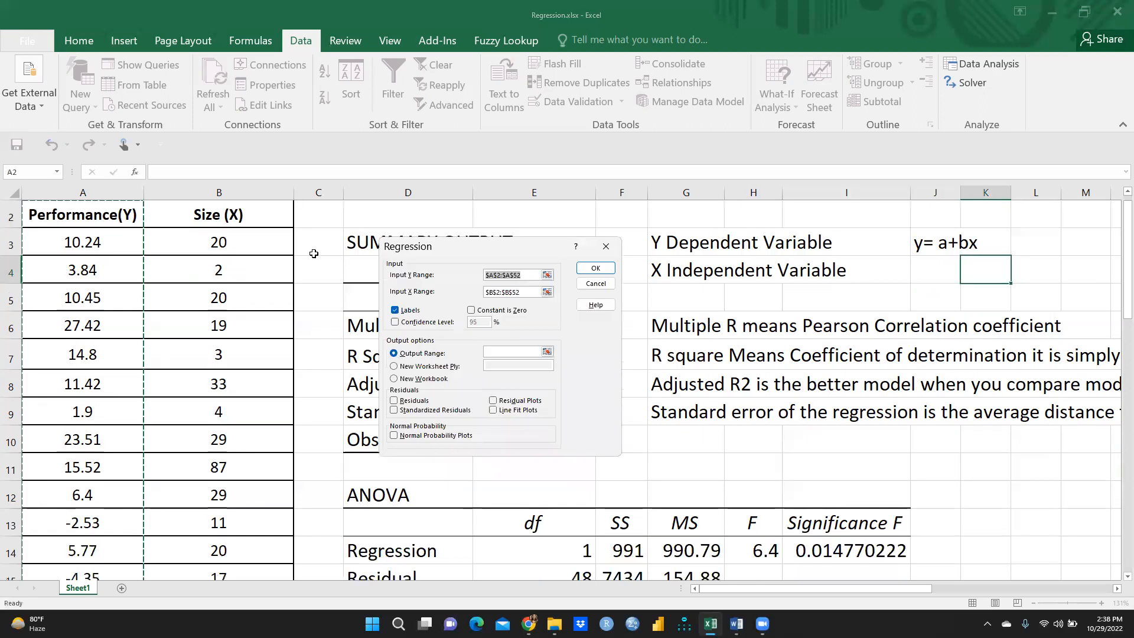
scroll(765, 481, up, 1)
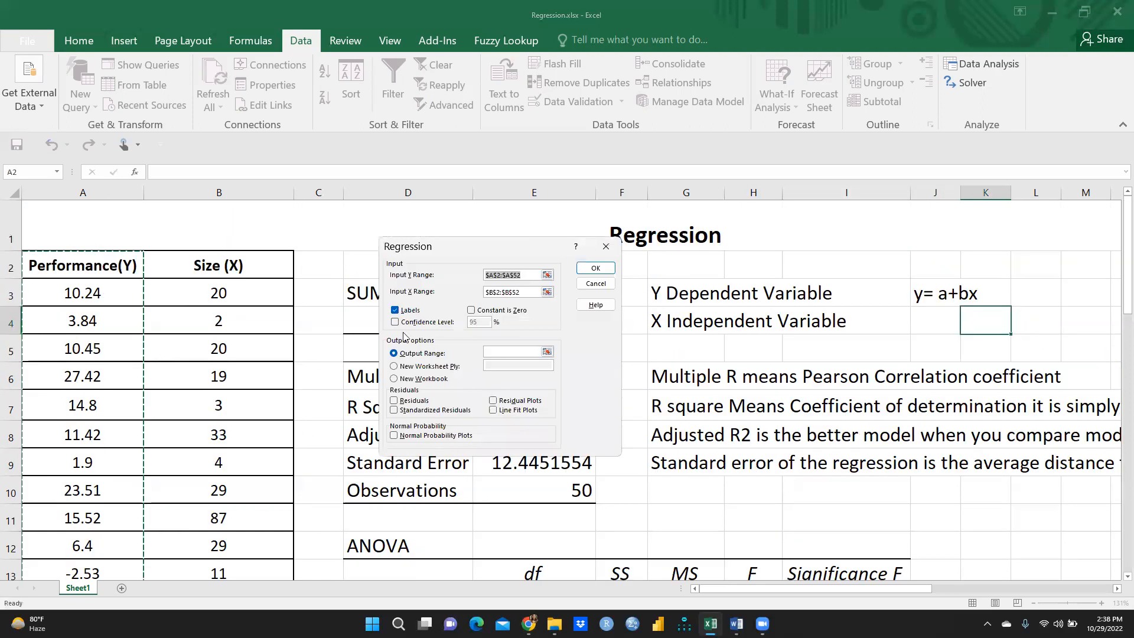
click(365, 295)
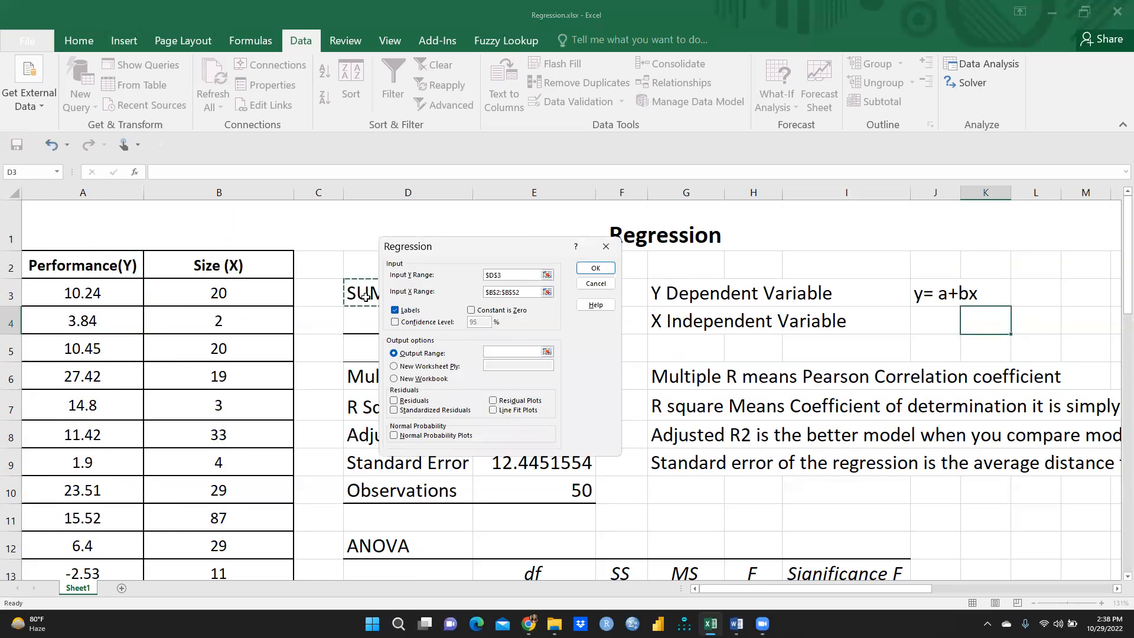
click(394, 368)
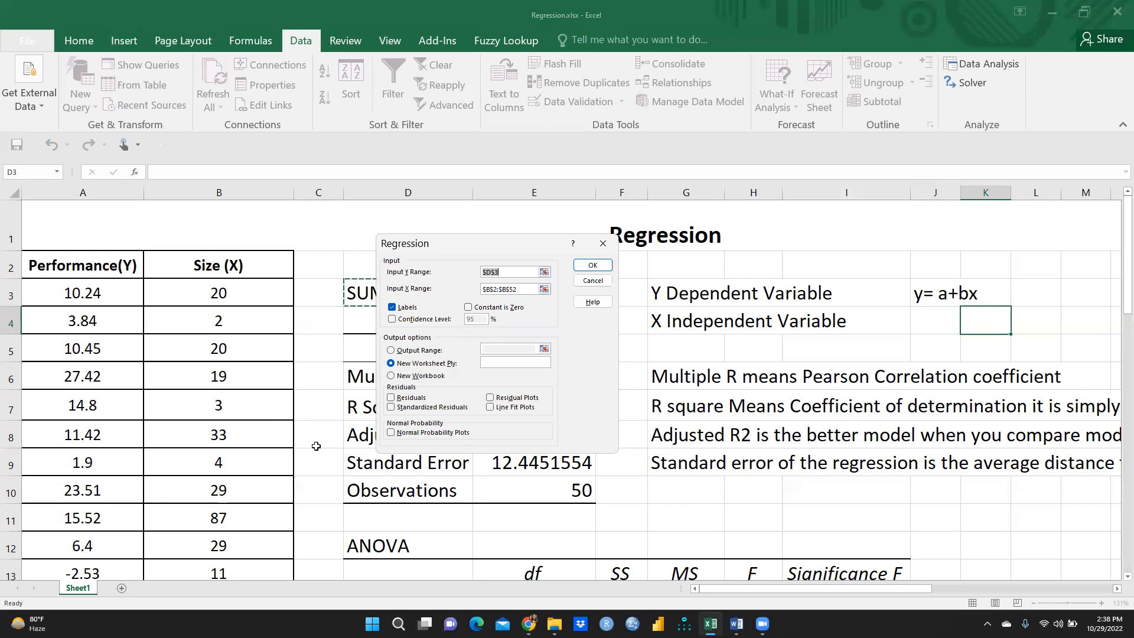
- Include Residuals, Standardized Residuals, Residual Plots, Line Fit Plots and Normal Probability Plots, and try to run the regression
click(392, 398)
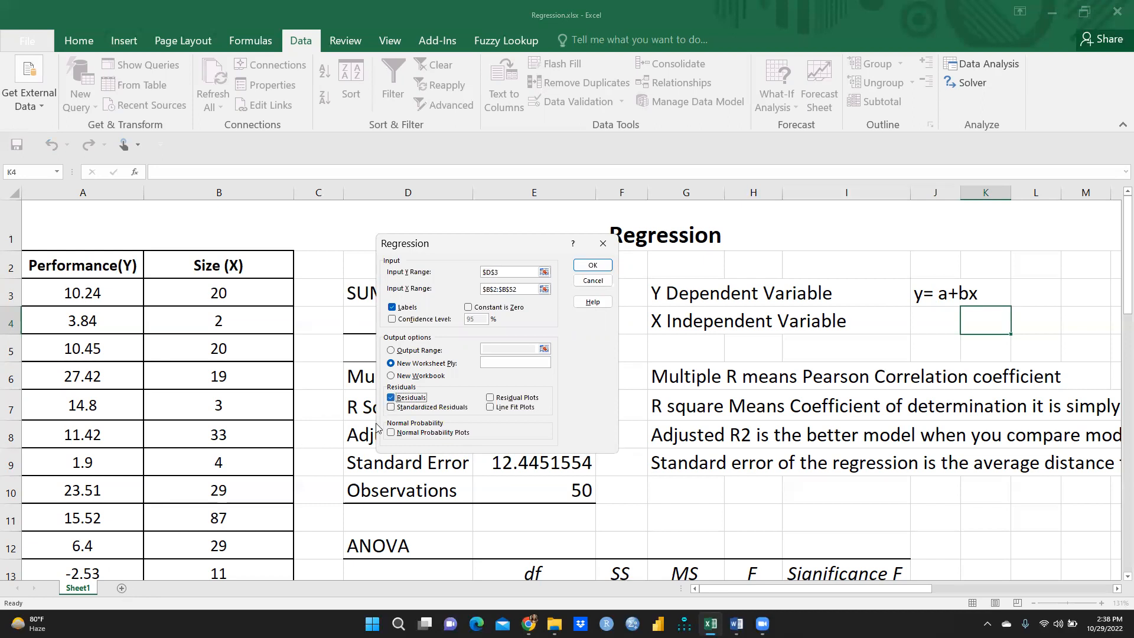
click(491, 399)
click(391, 408)
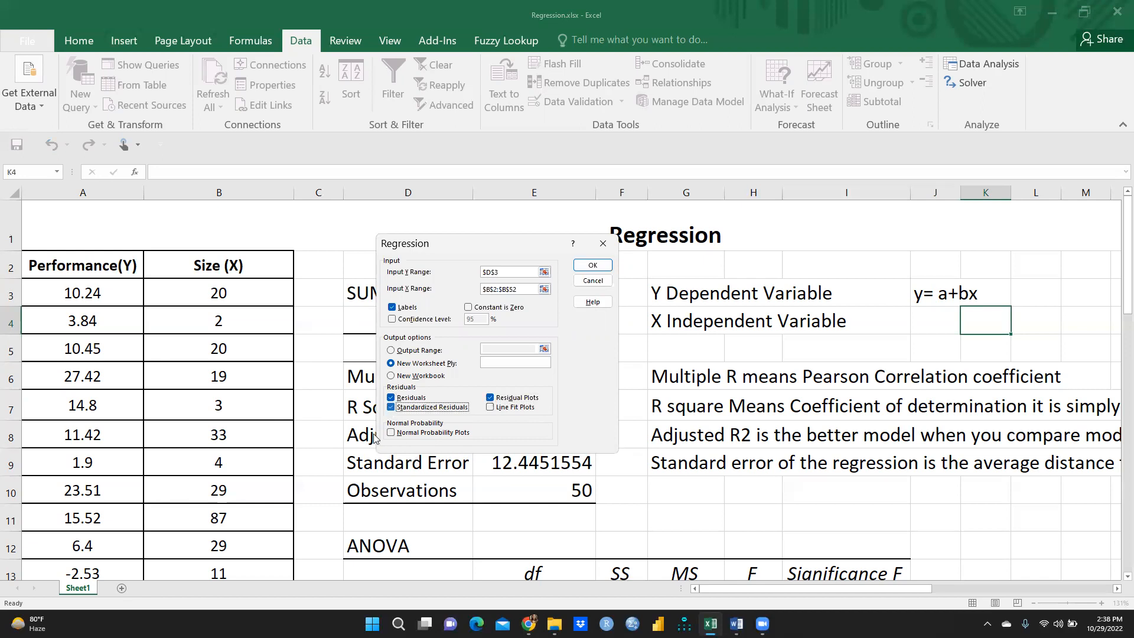
click(491, 408)
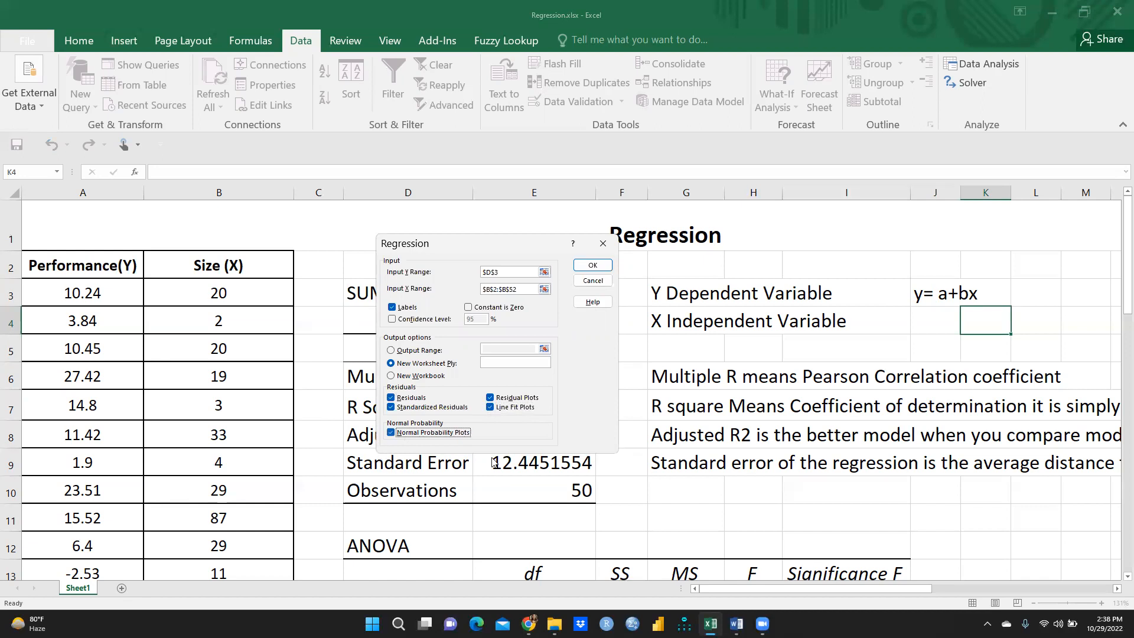
click(595, 266)
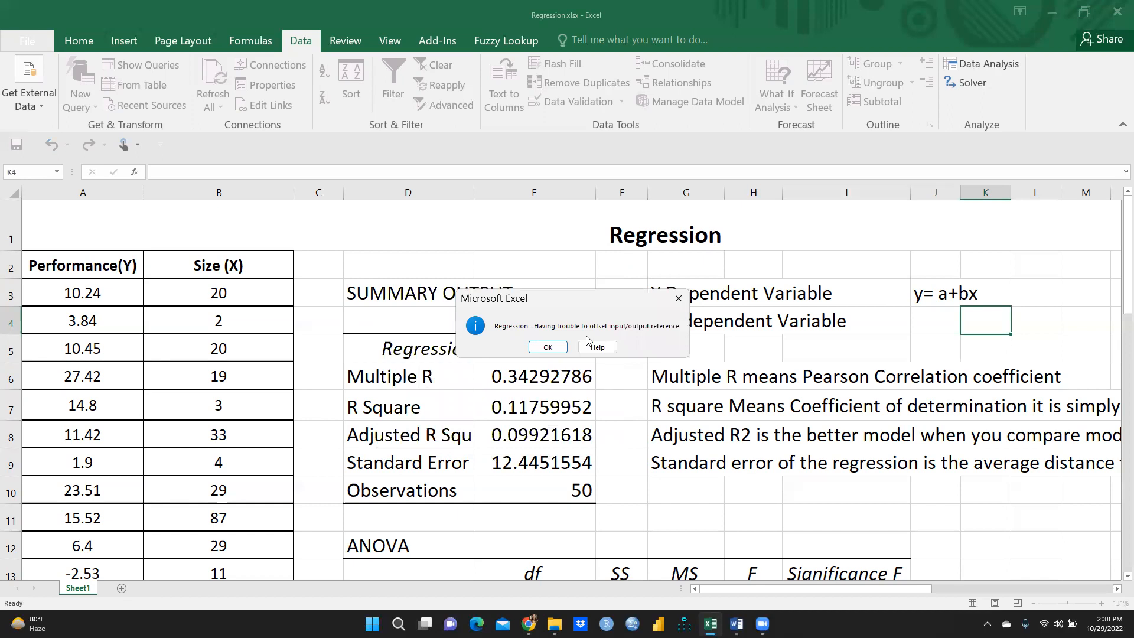
click(679, 298)
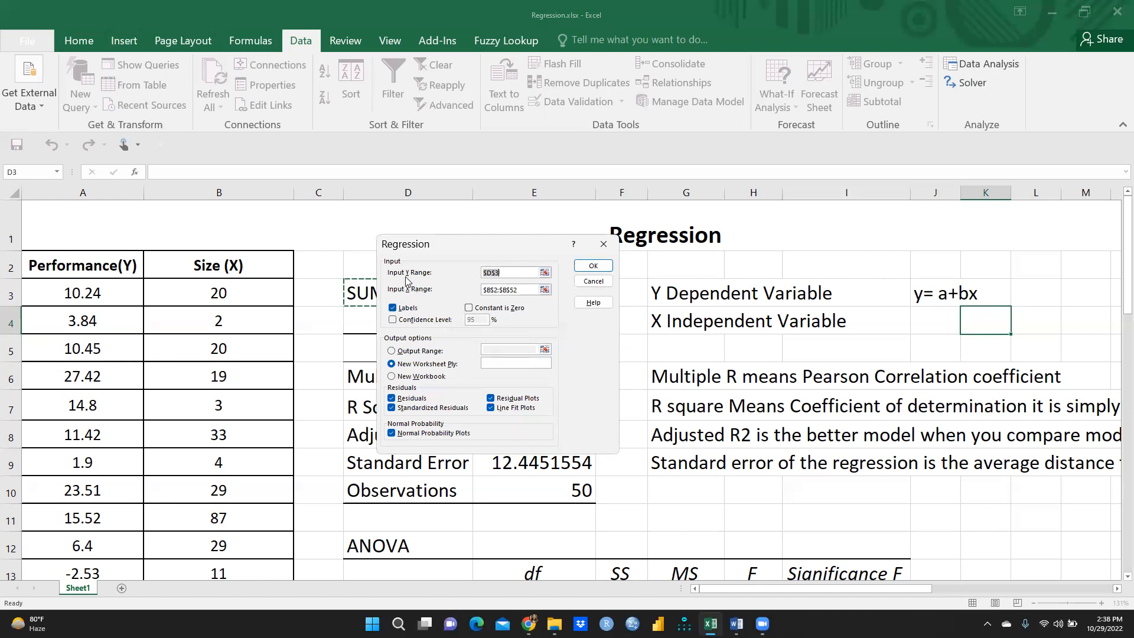
- Replace the regression's Input Y Range with the Performance column, A2:A52, including its header
click(508, 271)
drag(82, 266, 87, 238)
scroll(383, 346, up, 17)
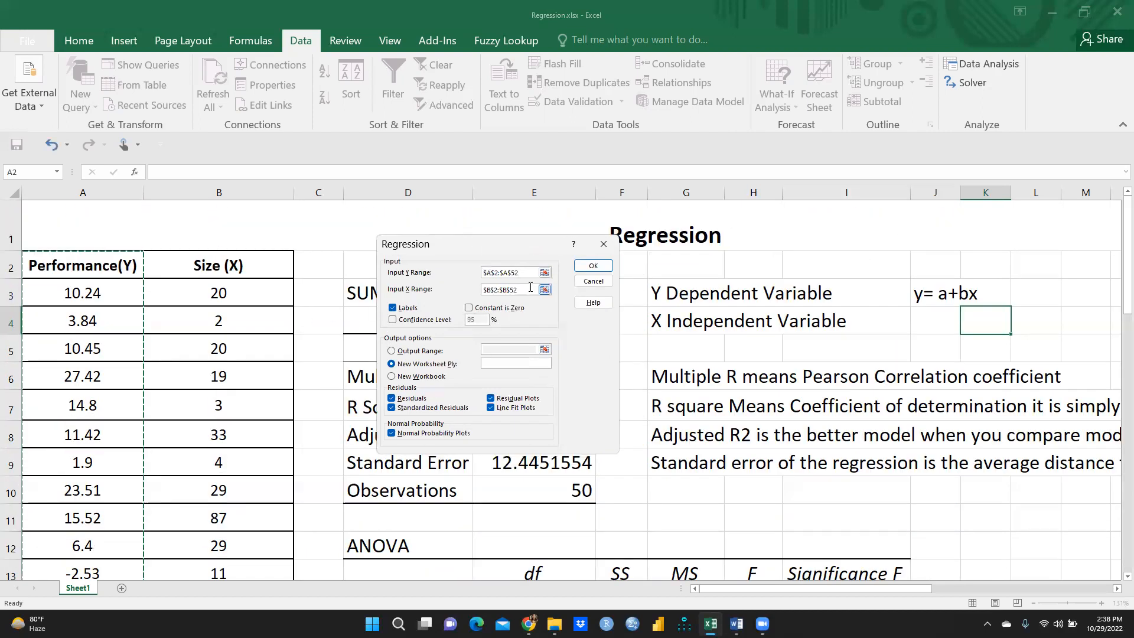
- Reselect the Size column, B2:B52, as the Input X Range and run the regression with output to a new worksheet
drag(524, 288, 480, 290)
key(BackSpace)
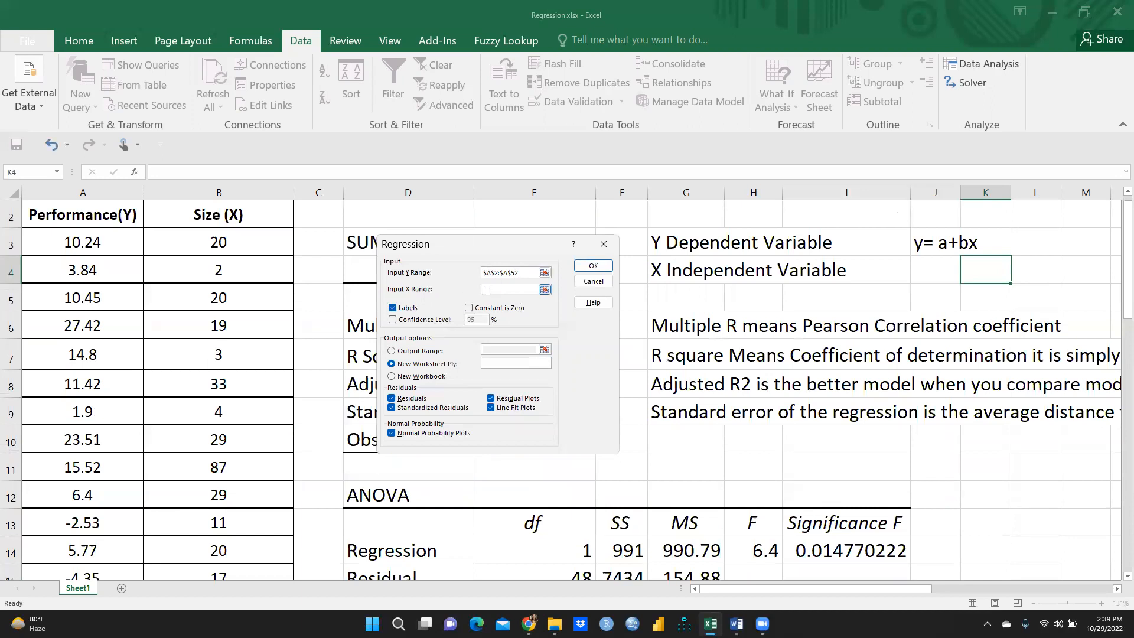
drag(215, 213, 212, 256)
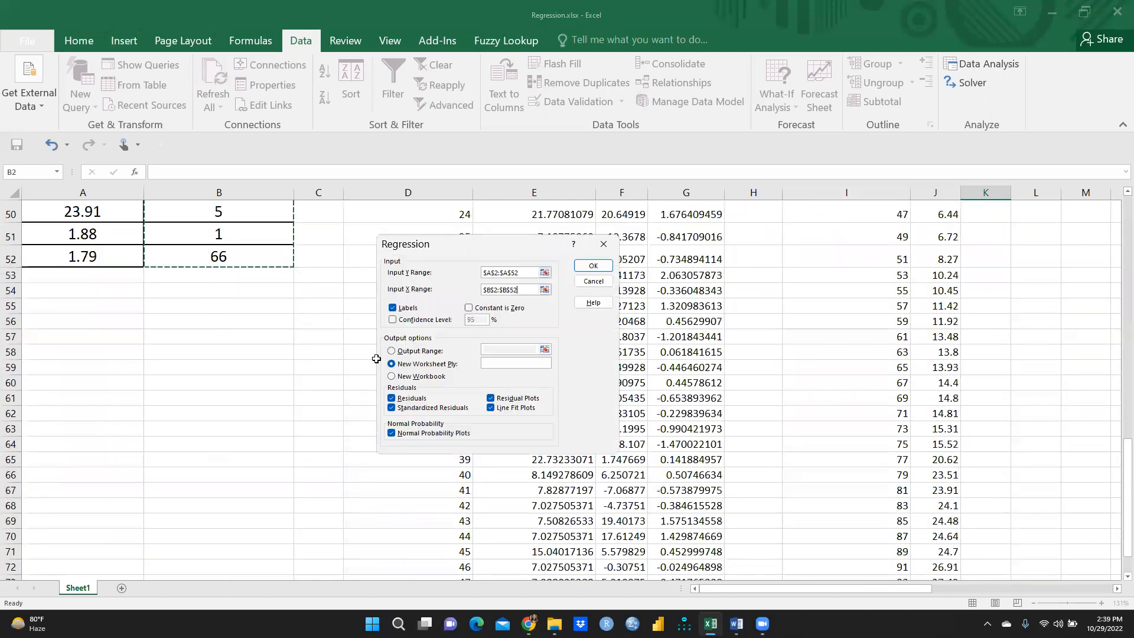
scroll(519, 425, up, 16)
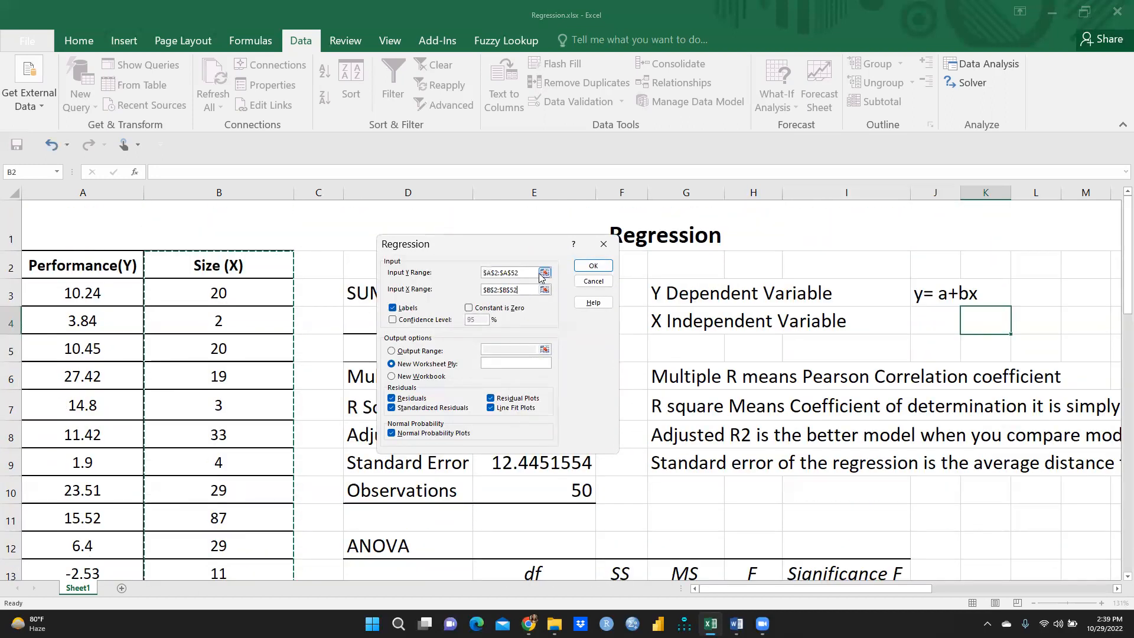
click(605, 267)
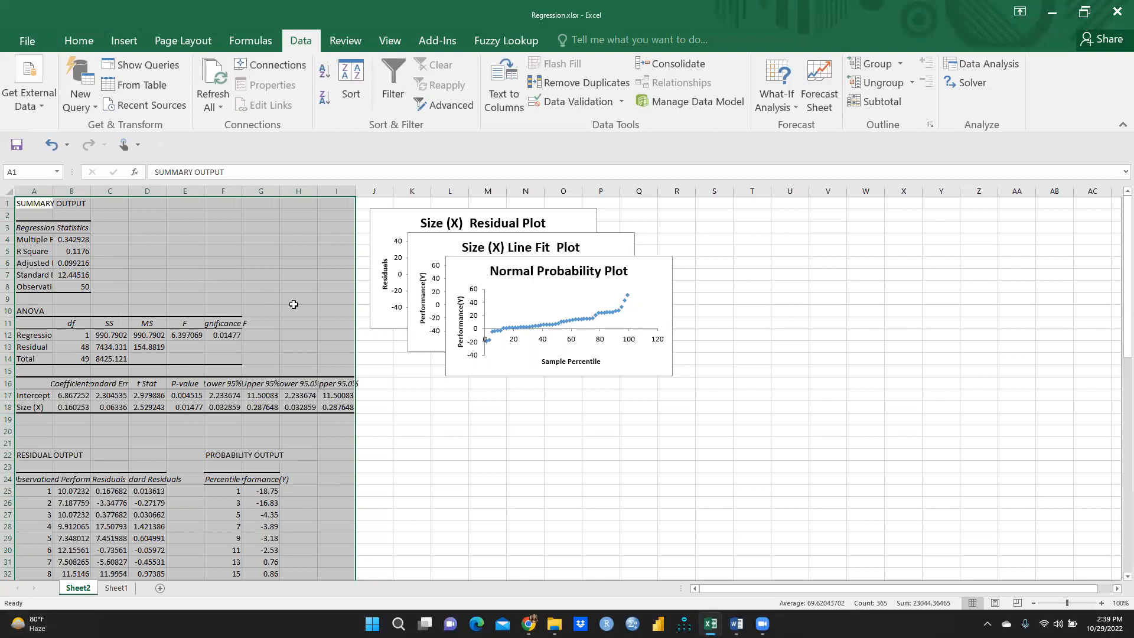
- Adjust the widths of columns A, B, C, E and F on the regression output sheet so their labels and values are readable
click(552, 310)
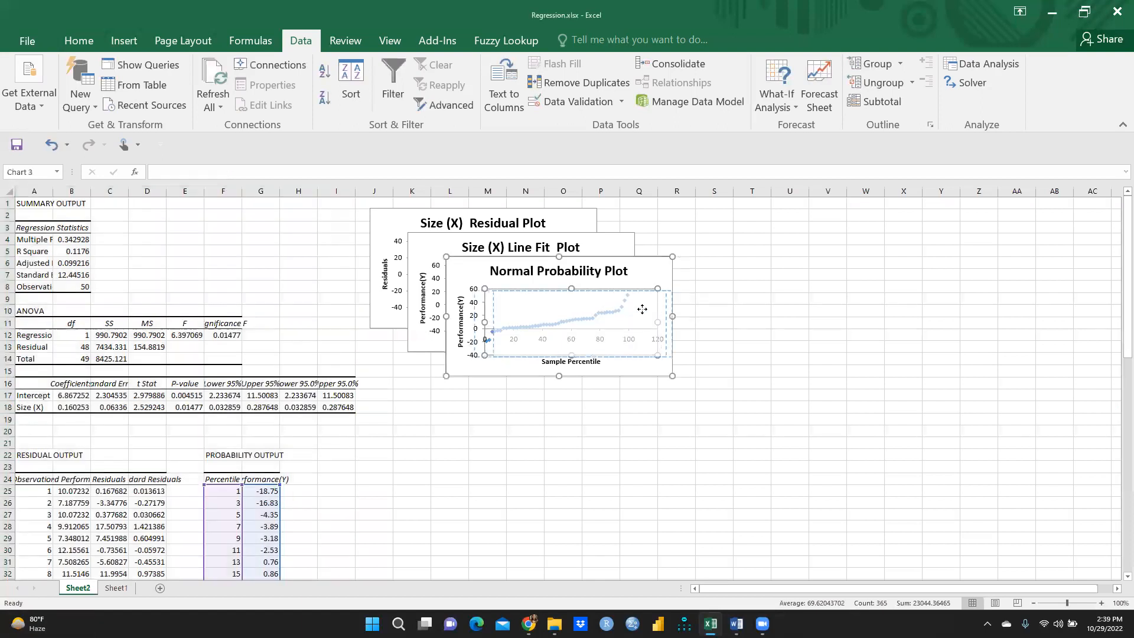
click(559, 451)
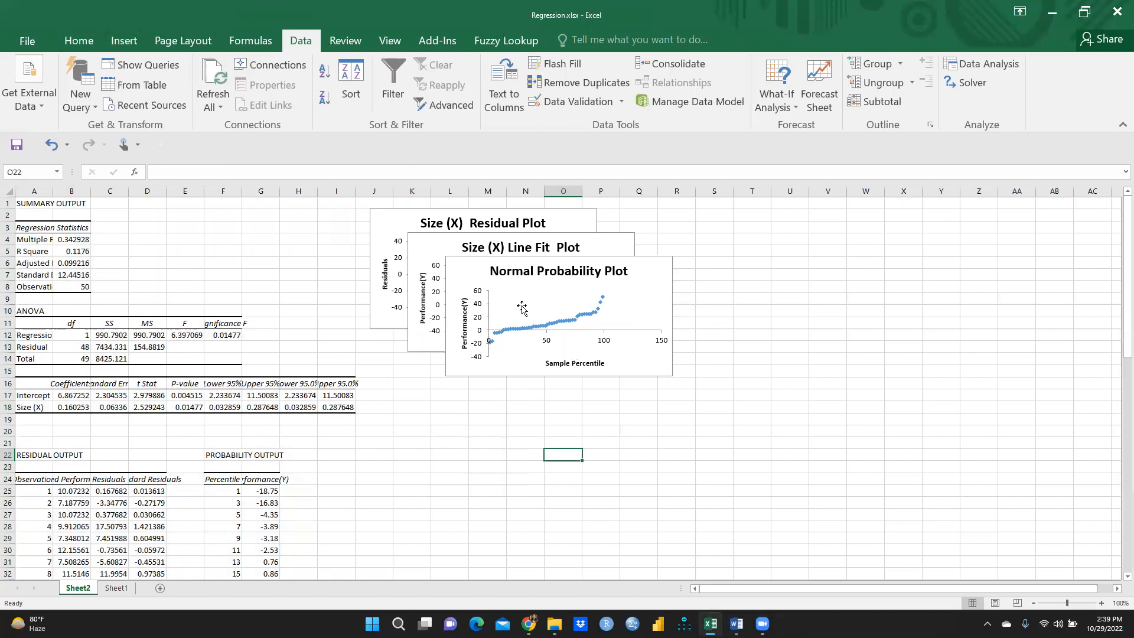
drag(53, 191, 383, 193)
drag(497, 193, 570, 193)
drag(457, 192, 530, 192)
click(844, 504)
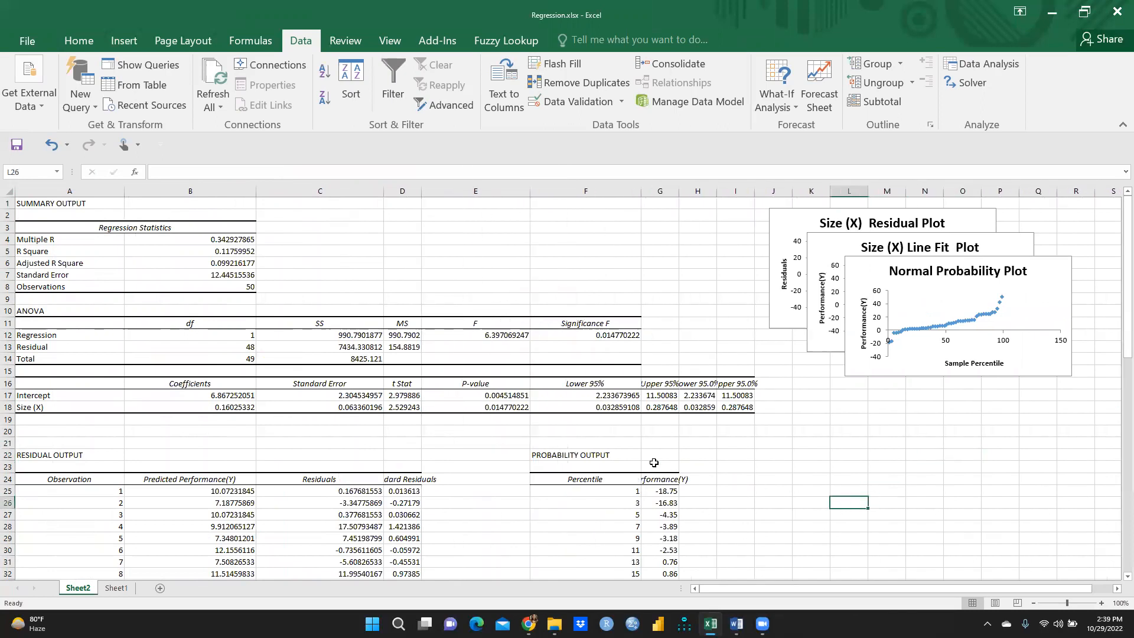
scroll(241, 450, down, 9)
scroll(241, 450, up, 9)
drag(642, 188, 600, 190)
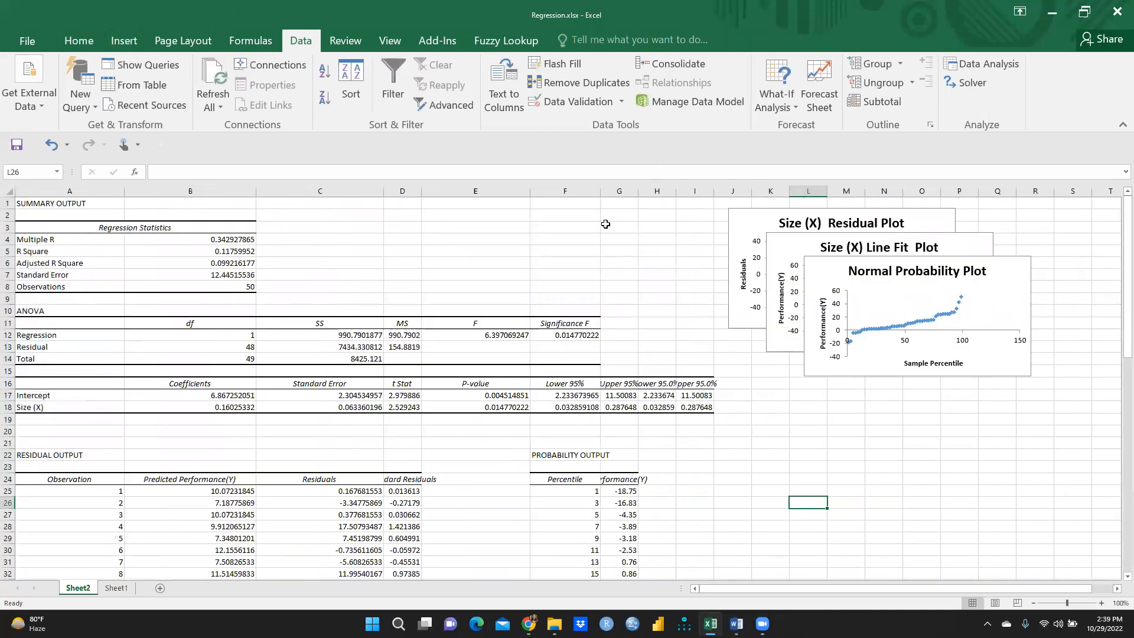
- Shrink the Normal Probability Plot and place it below the other charts, spanning about rows 25 to 31
click(924, 301)
drag(921, 377, 921, 534)
drag(920, 258, 919, 441)
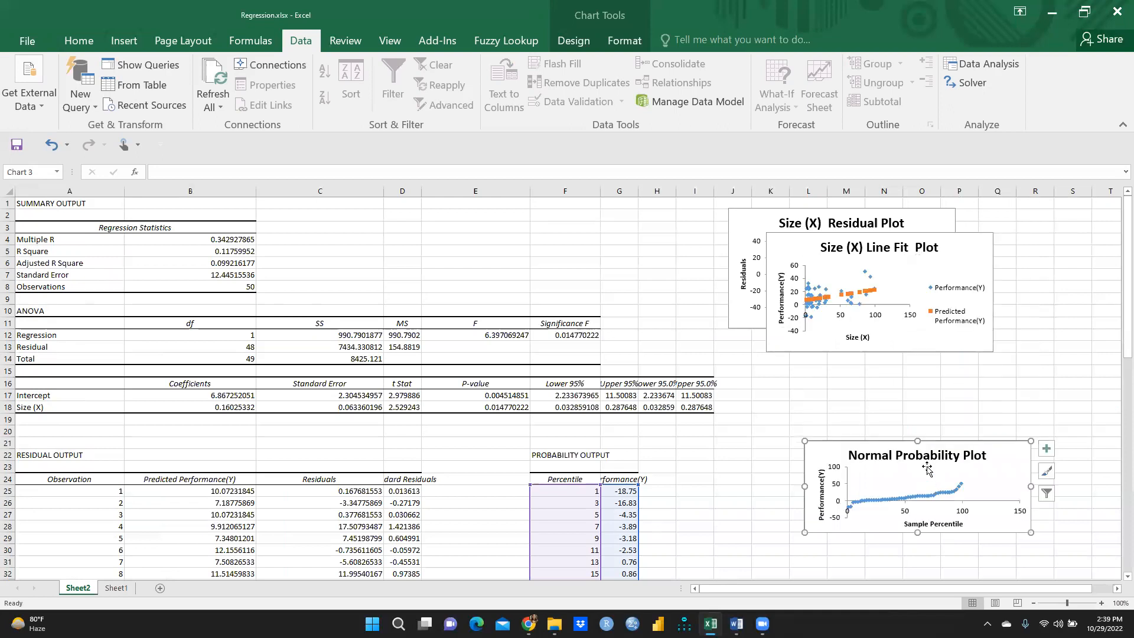
drag(919, 533, 917, 569)
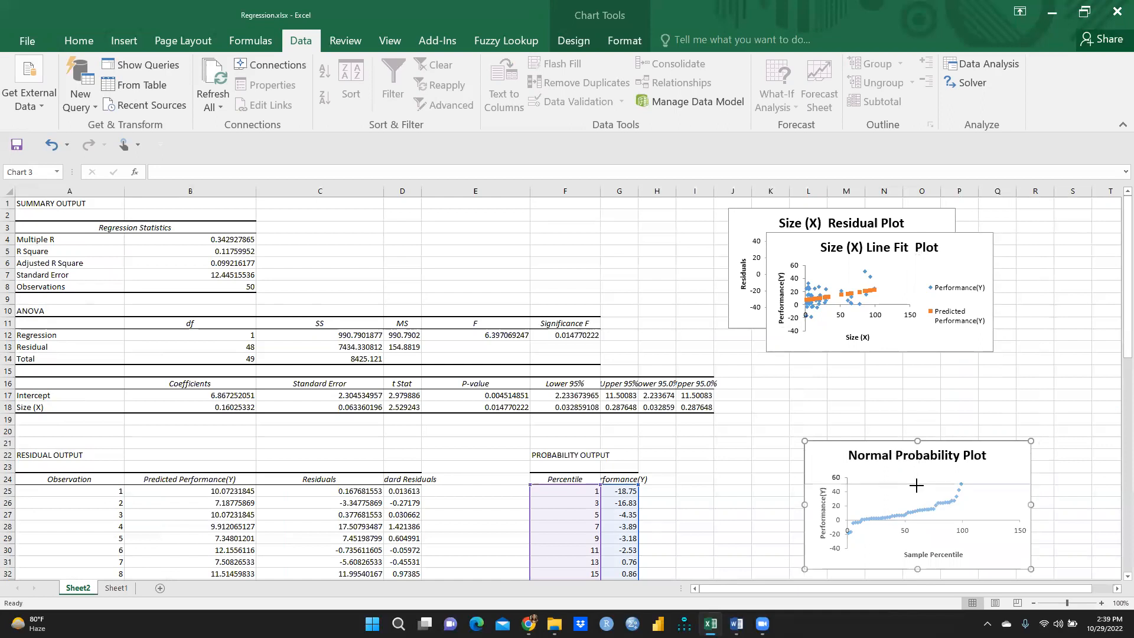
drag(916, 485, 916, 485)
- Fit the Size (X) Line Fit Plot between the residual and normal probability plots without overlap, and widen column A further
click(880, 348)
drag(883, 380, 880, 460)
drag(880, 234, 880, 356)
click(1031, 302)
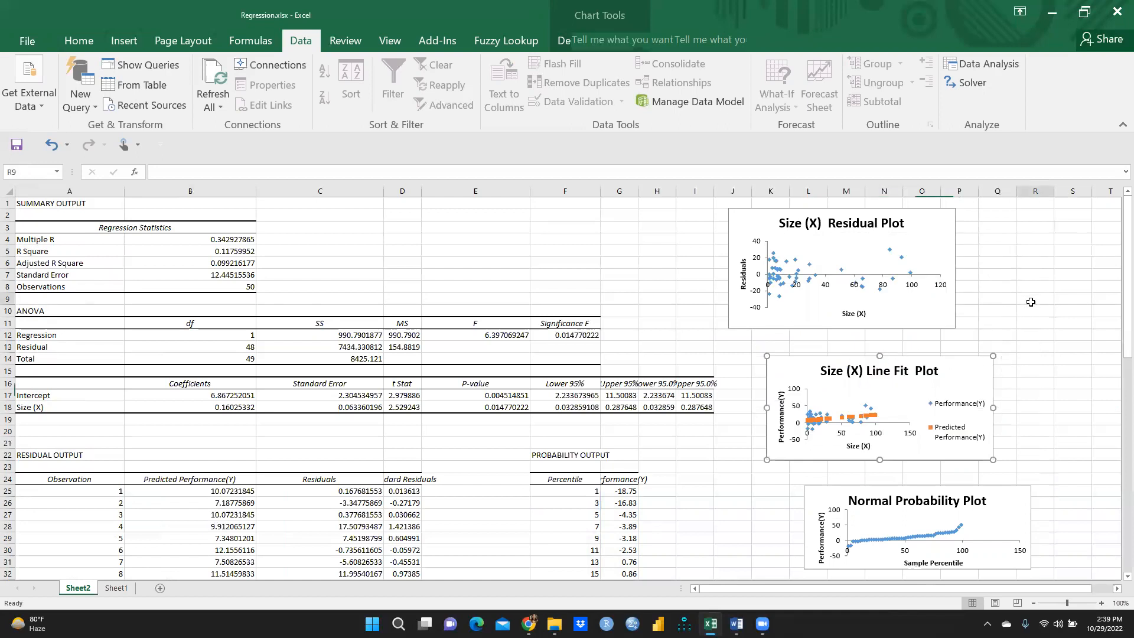
scroll(1051, 378, down, 2)
scroll(1027, 423, up, 2)
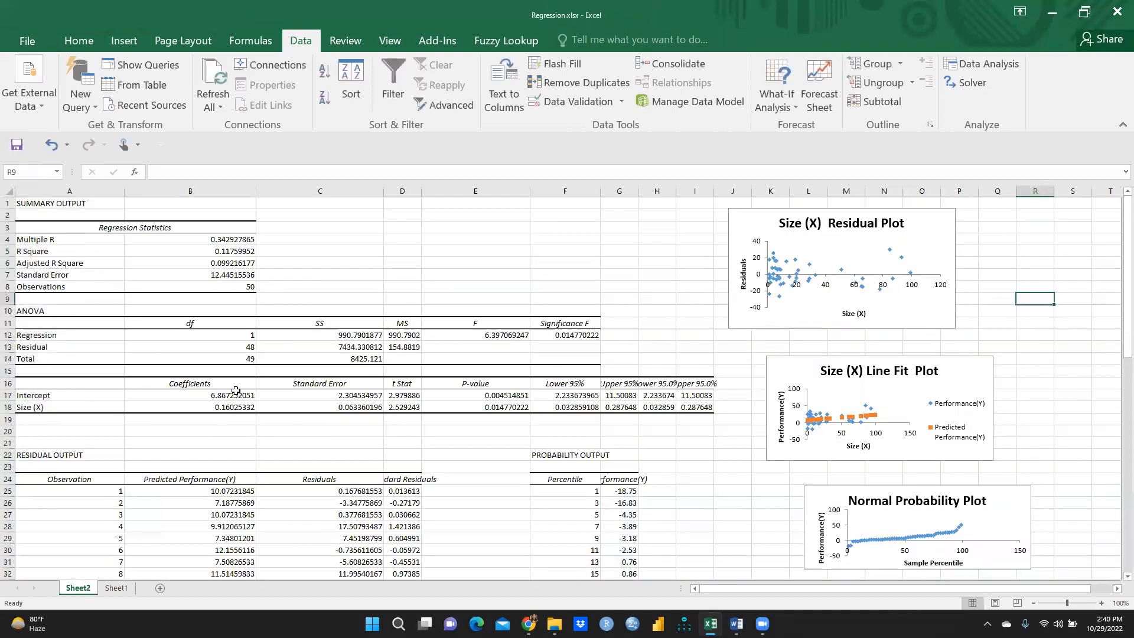
drag(125, 193, 170, 192)
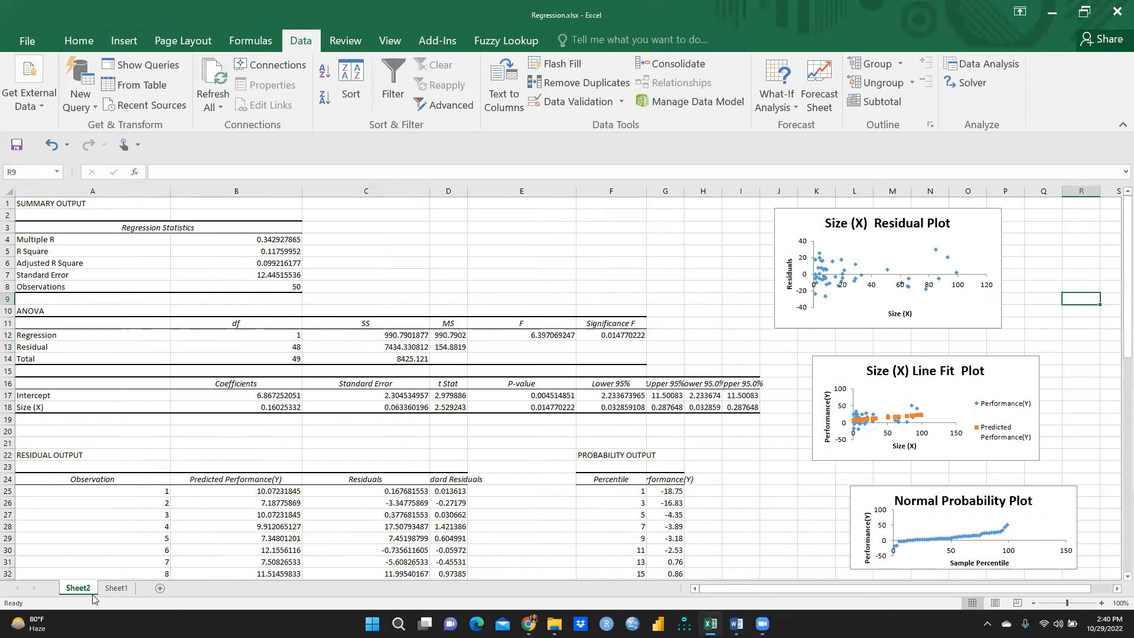
- Compare the Multiple R value in the new Sheet2 output with the one in the Sheet1 summary output
click(112, 590)
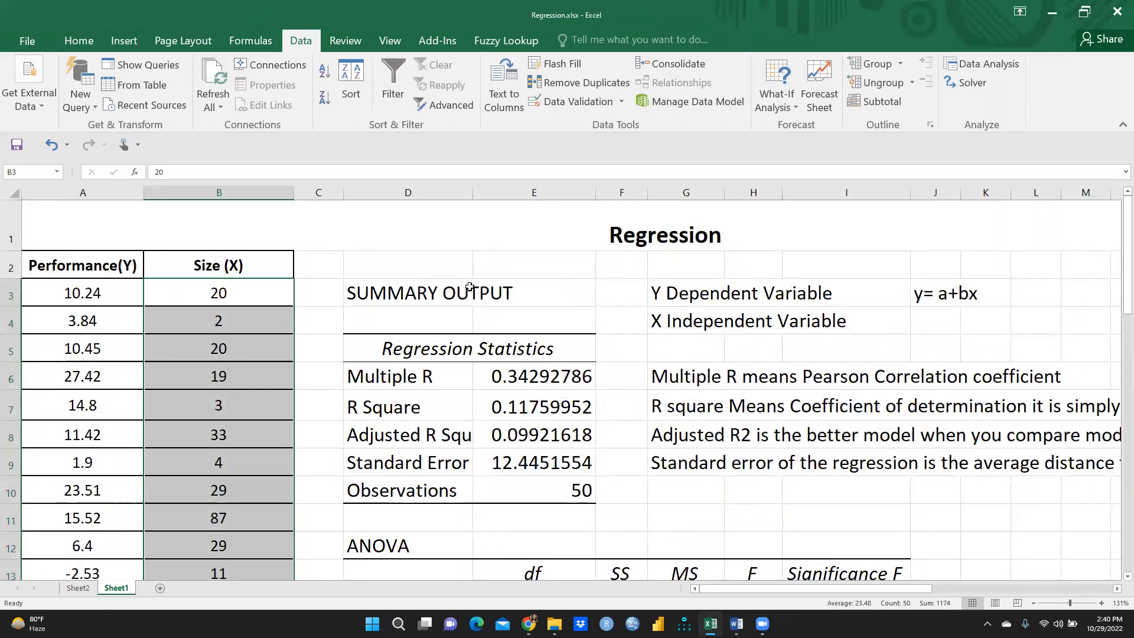
click(389, 377)
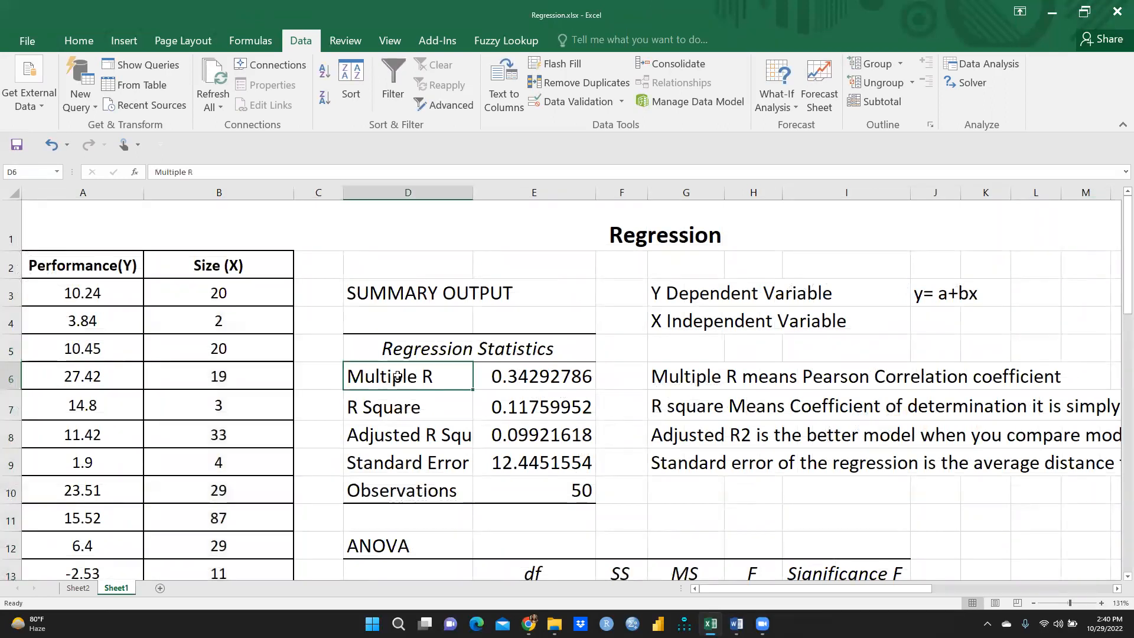
click(76, 594)
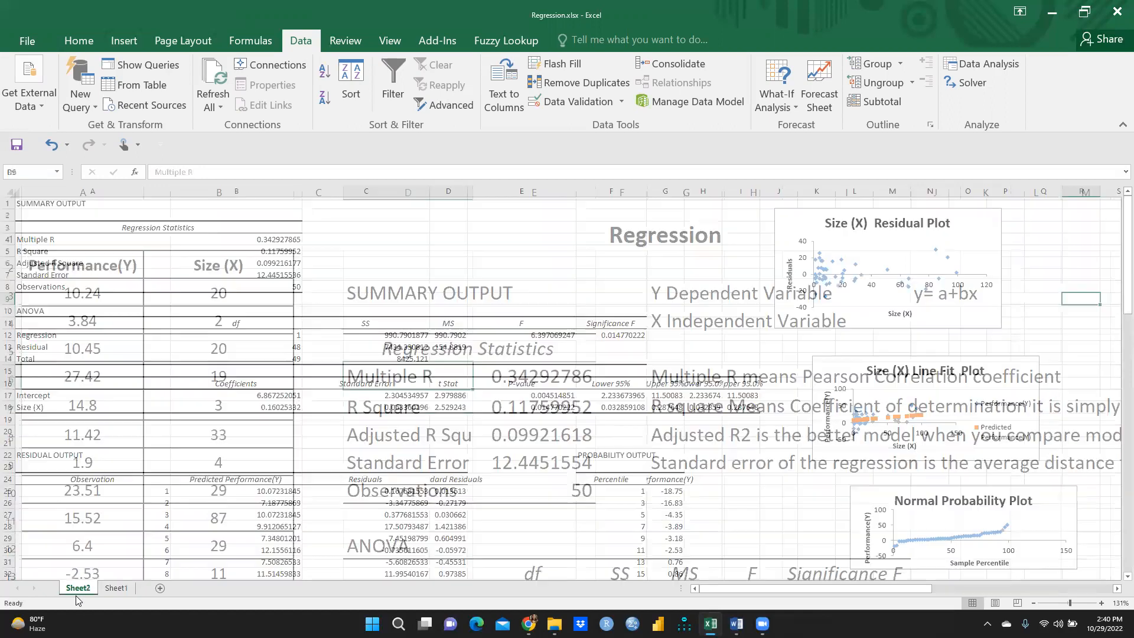
click(251, 239)
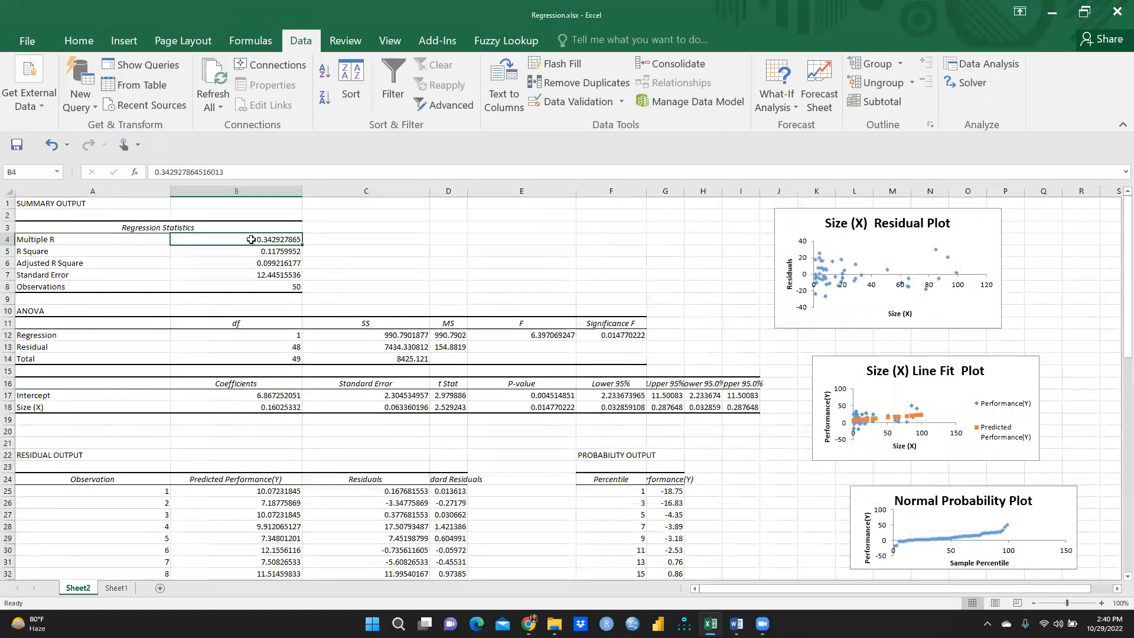
click(117, 588)
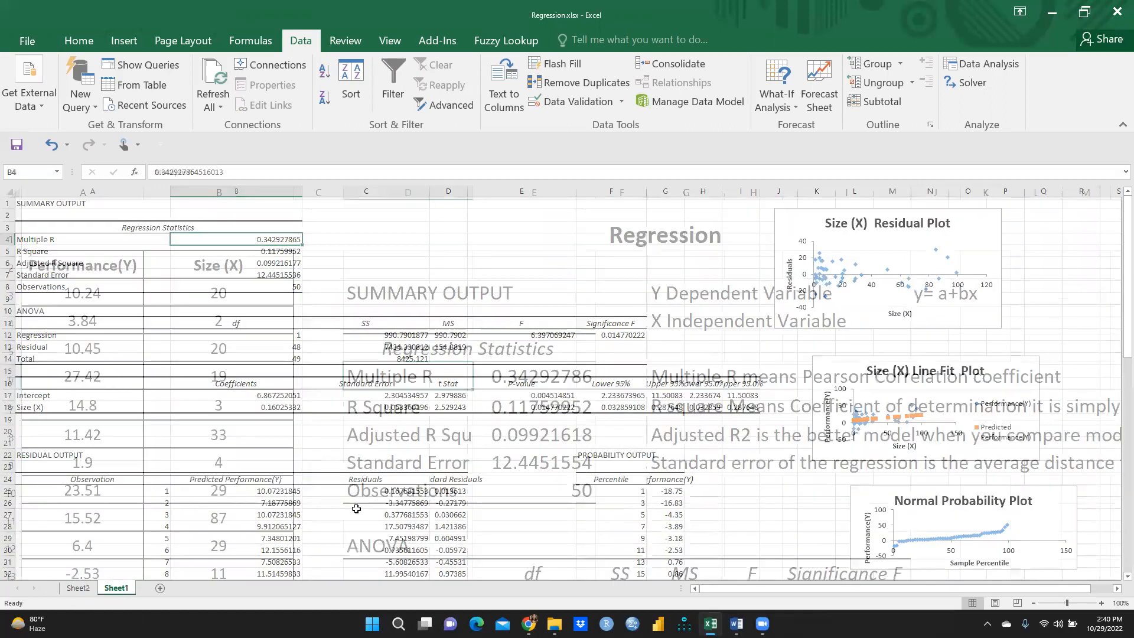
click(527, 377)
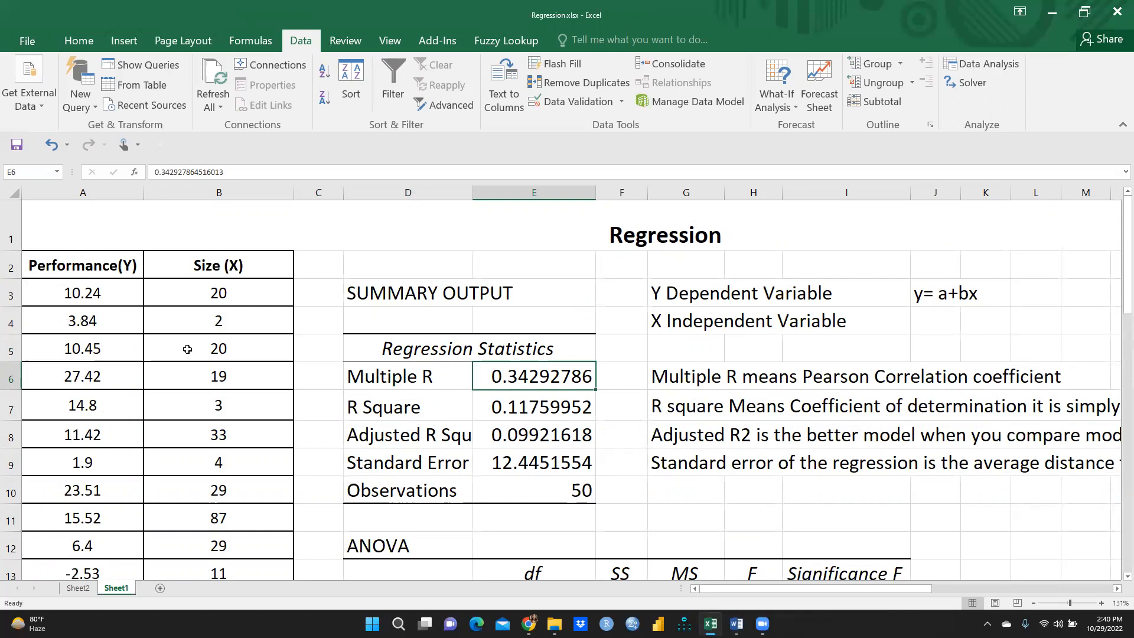
- Read the R Square explanation in row 7 of Sheet1 through to its end and check the R Square value
click(394, 411)
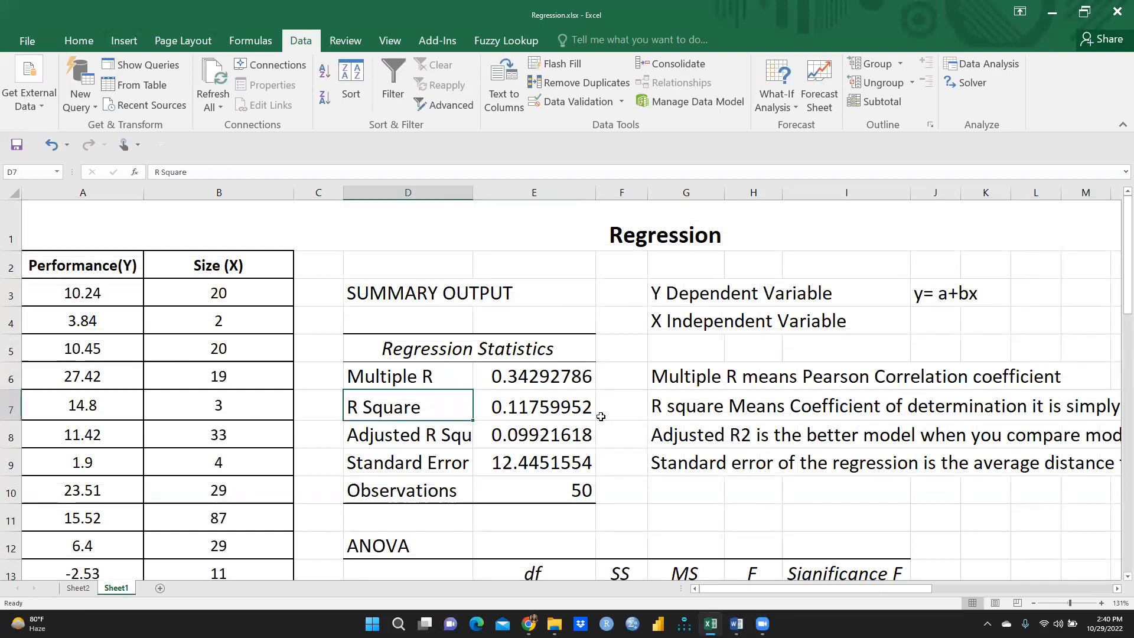
drag(733, 589, 789, 580)
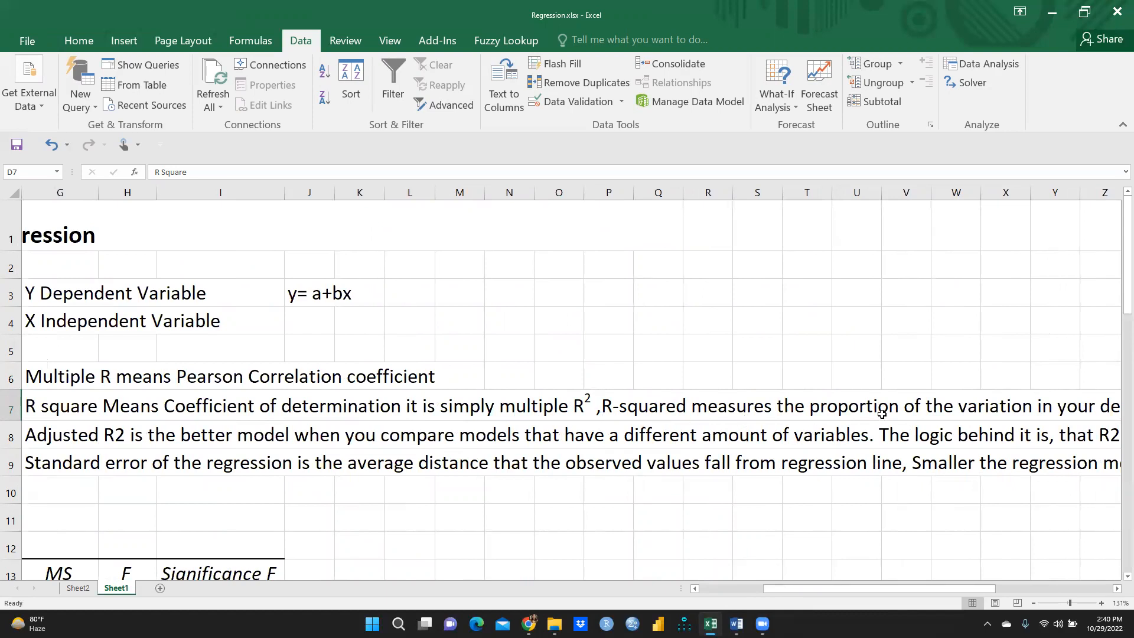
drag(792, 589, 981, 585)
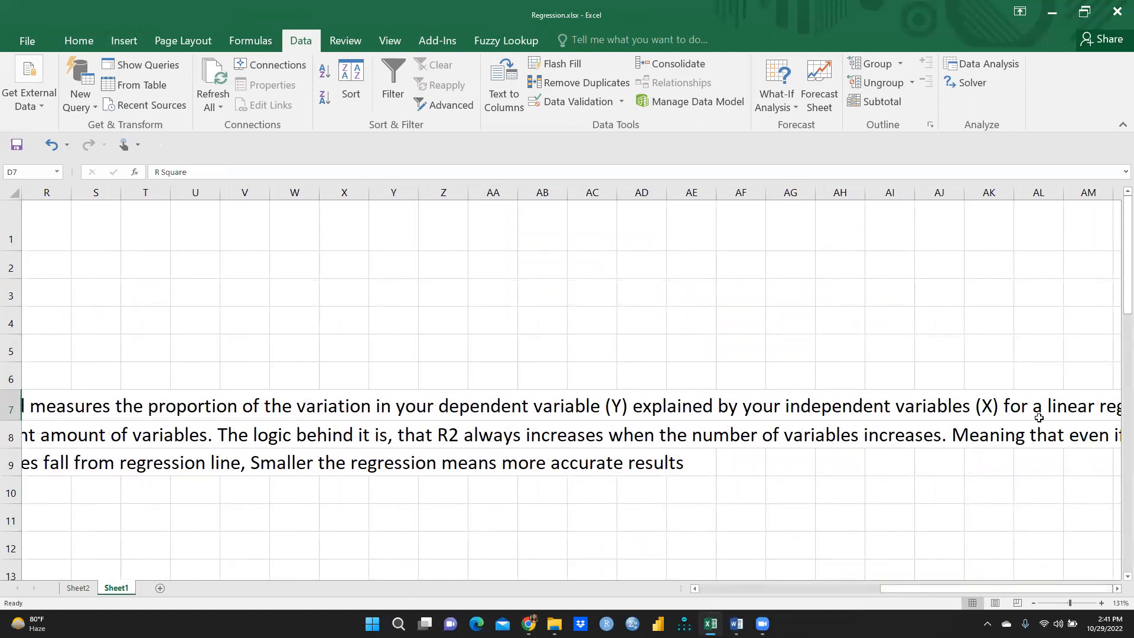
drag(907, 589, 538, 476)
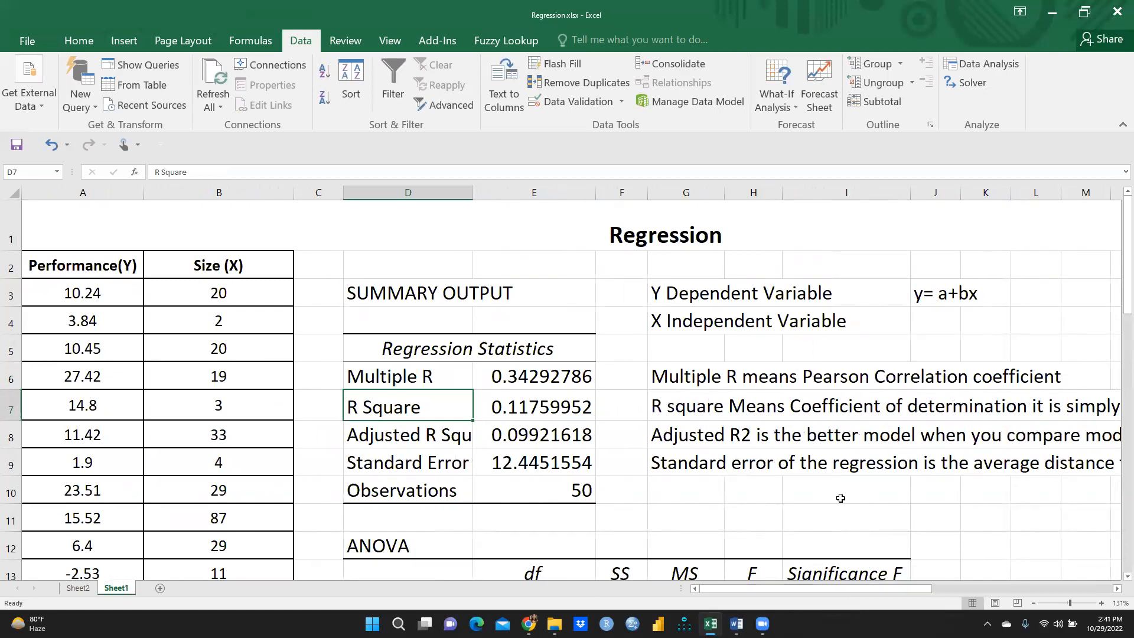
drag(743, 590, 884, 594)
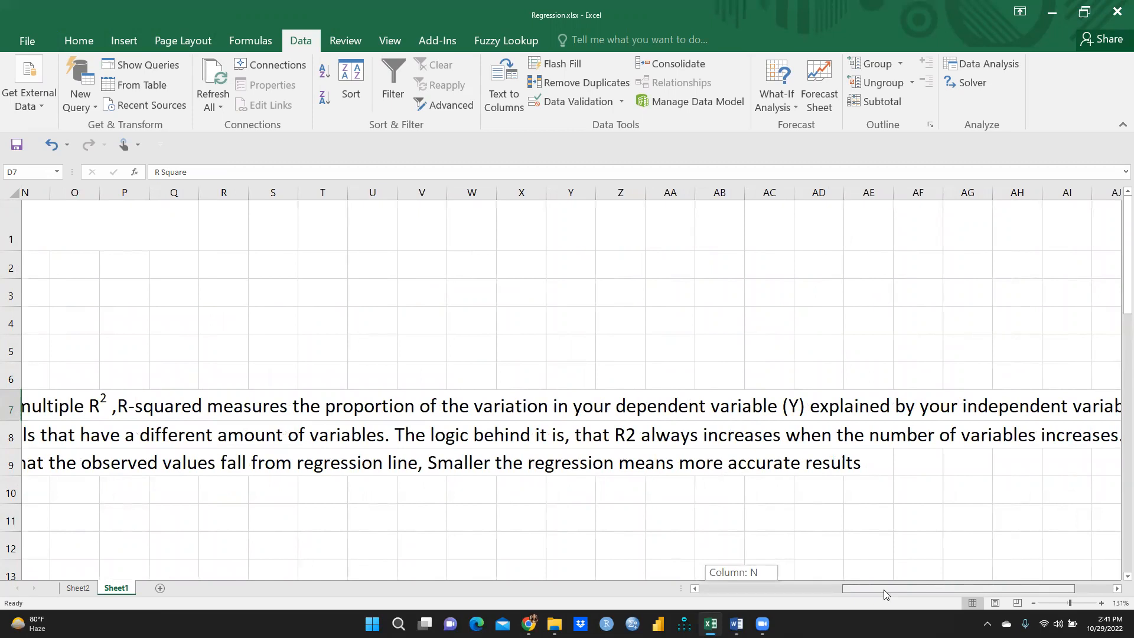
drag(864, 589, 486, 582)
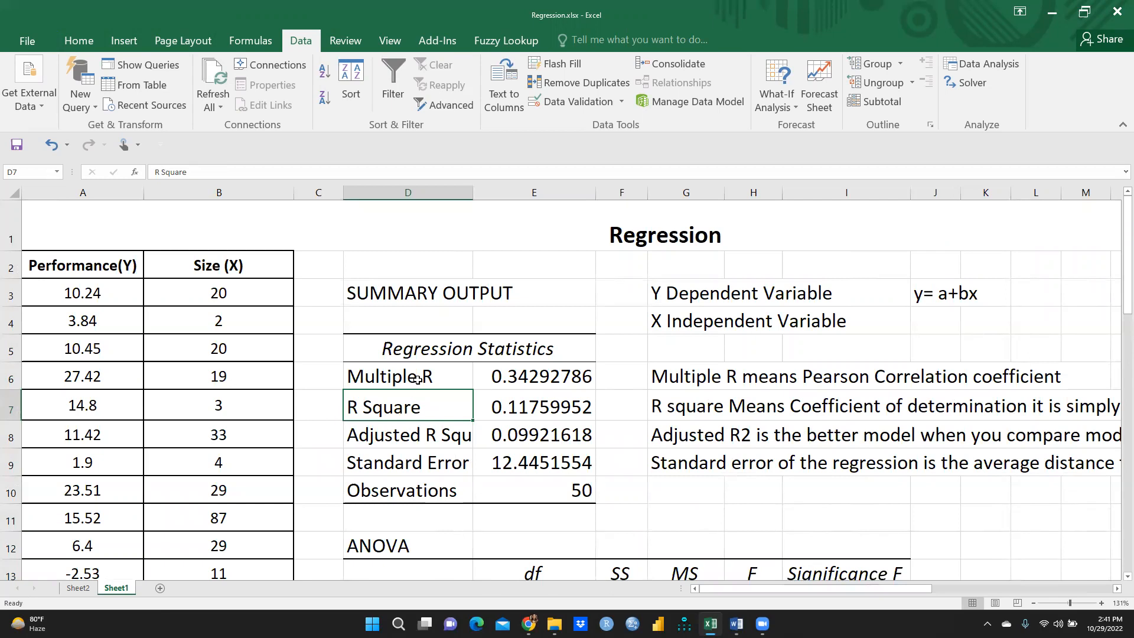
click(518, 417)
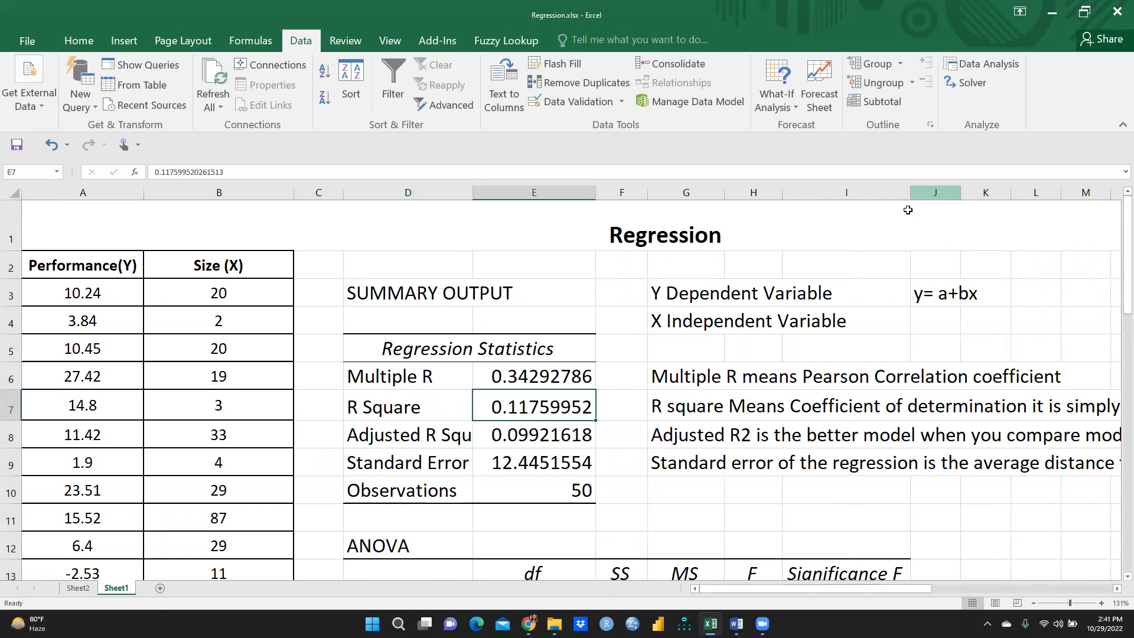
- Enter the note ".11*100=11%" in L2 to express R Square as a percentage
click(1026, 267)
text(.11)
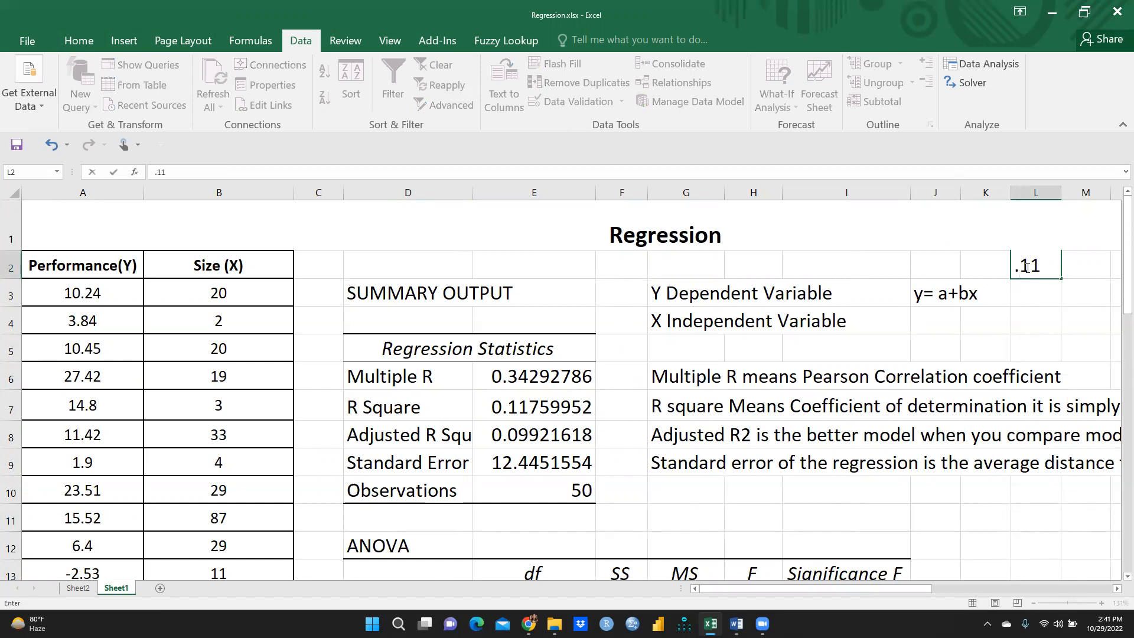
text(*100=11)
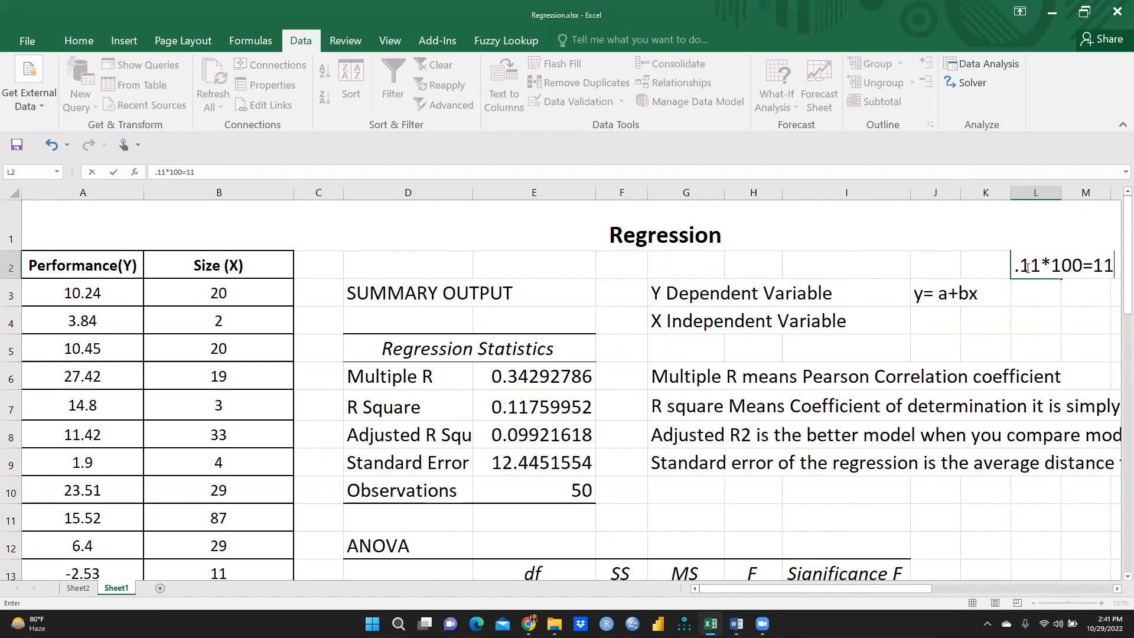
text(%)
click(407, 438)
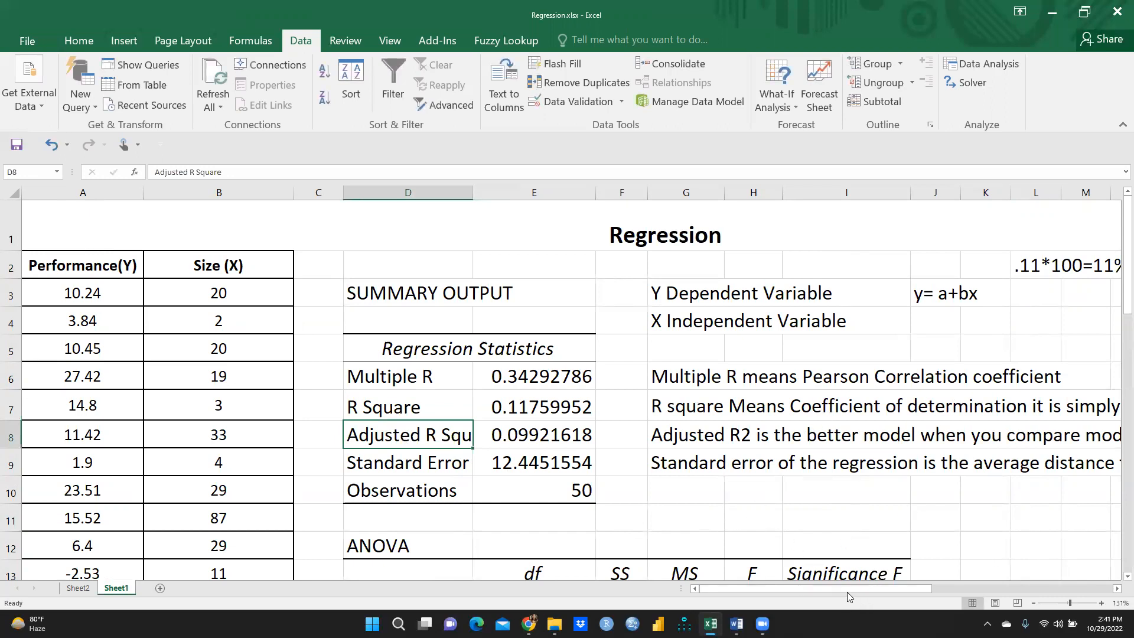
- Read the Adjusted R2 explanation in row 8 and compare Adjusted R Square with R Square in the summary output
drag(907, 589, 1073, 584)
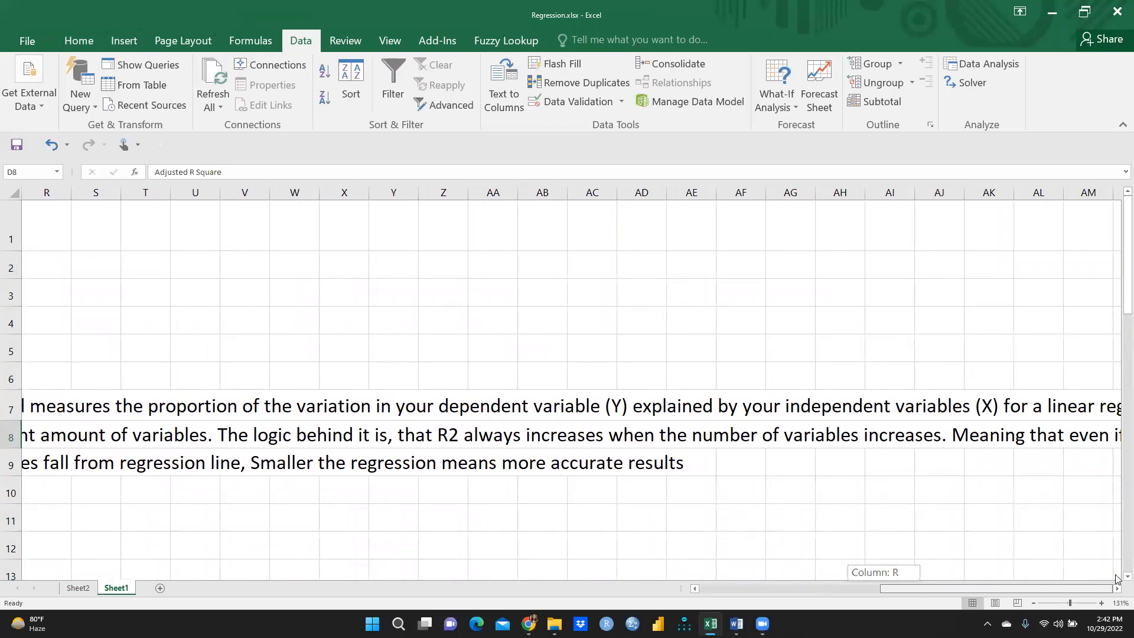
drag(1117, 579, 762, 593)
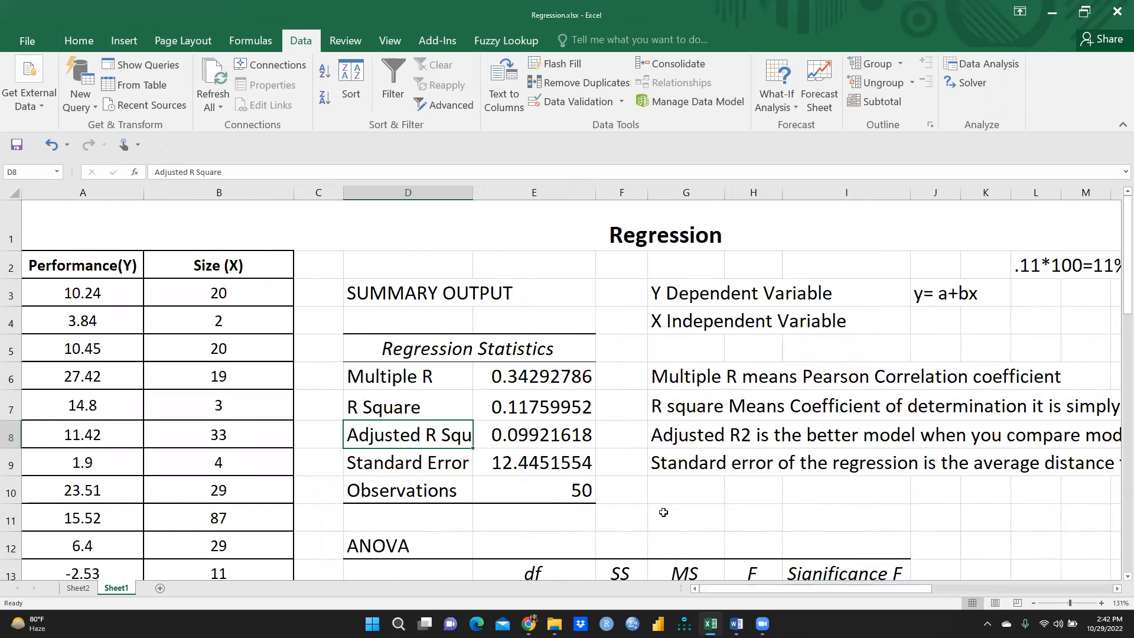
click(401, 402)
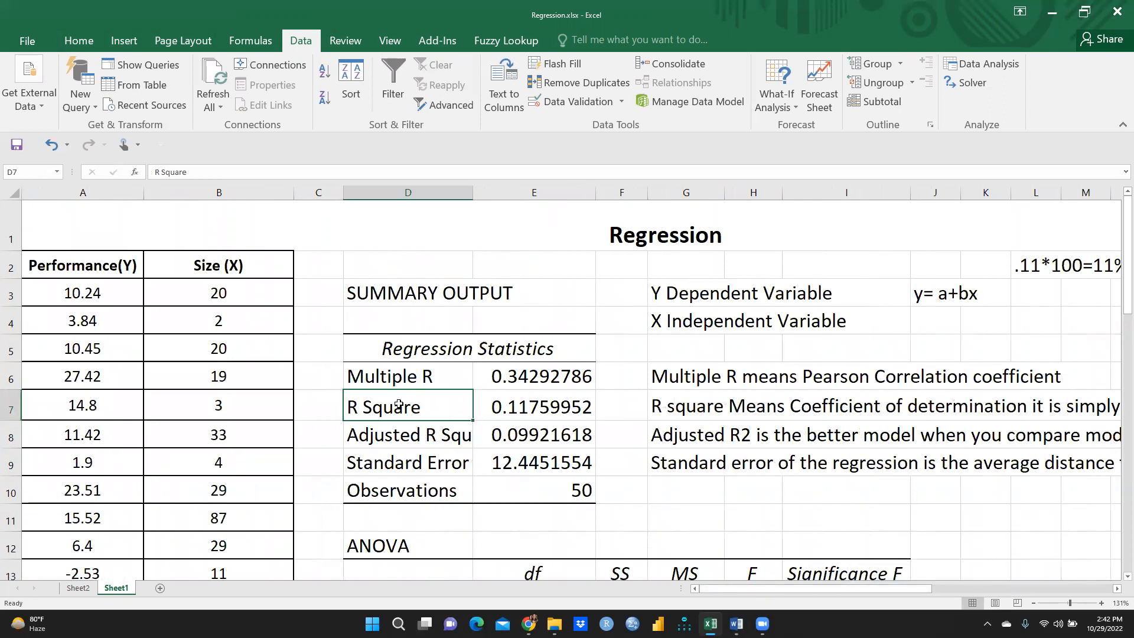
click(557, 403)
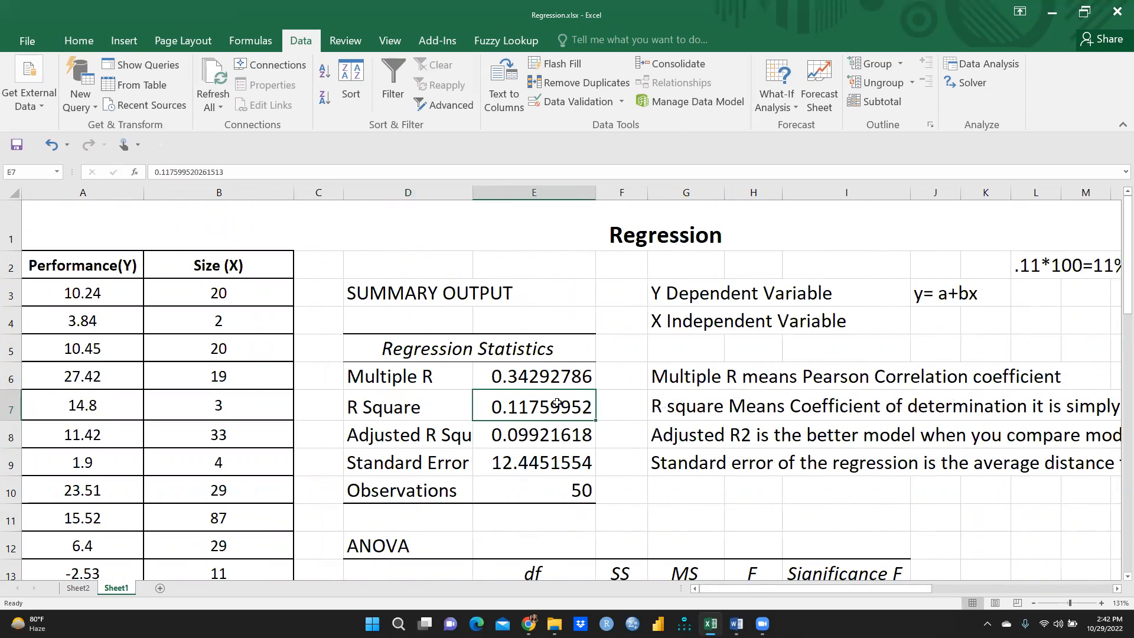
click(401, 440)
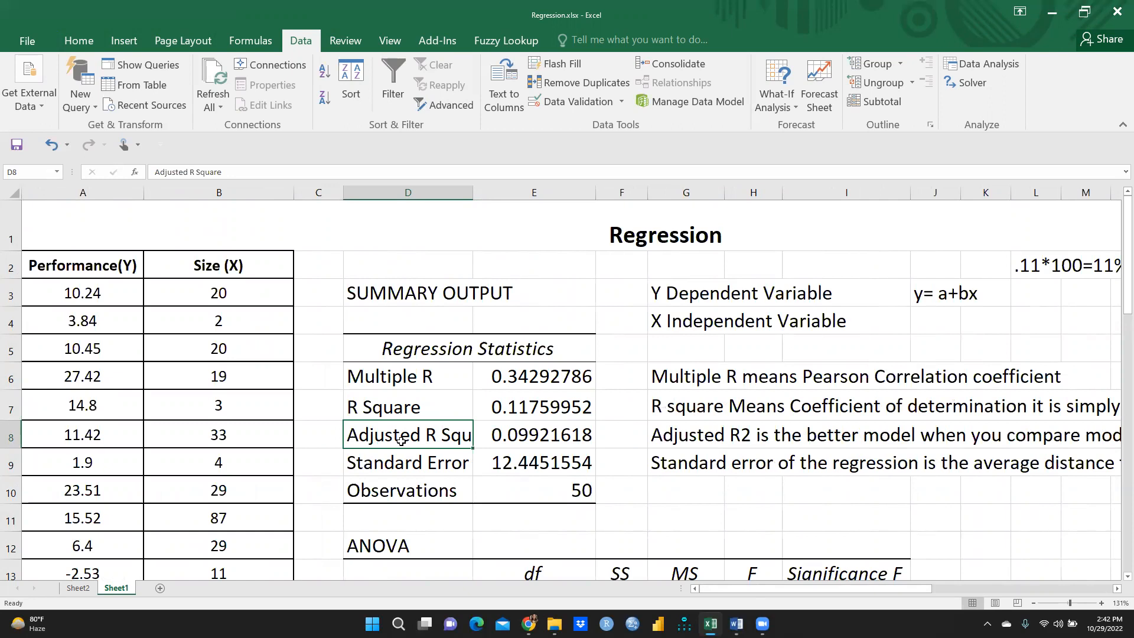
- Compare R Square and Adjusted R Square in the Sheet1 summary output, relating them to the dependent variable Performance(Y)
click(388, 407)
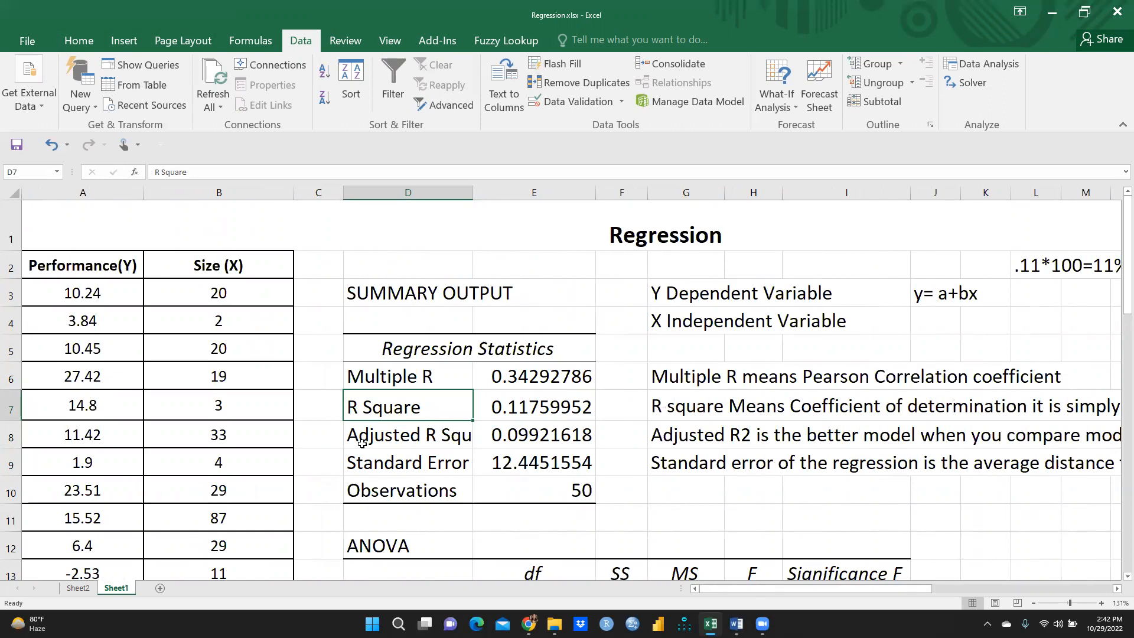
click(393, 436)
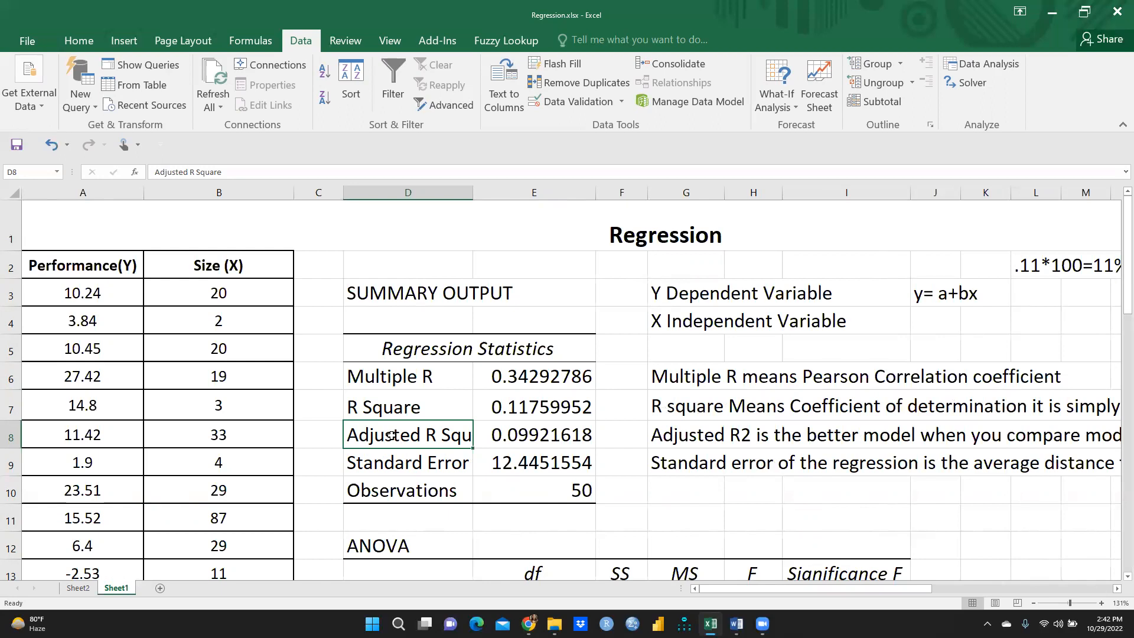
click(380, 408)
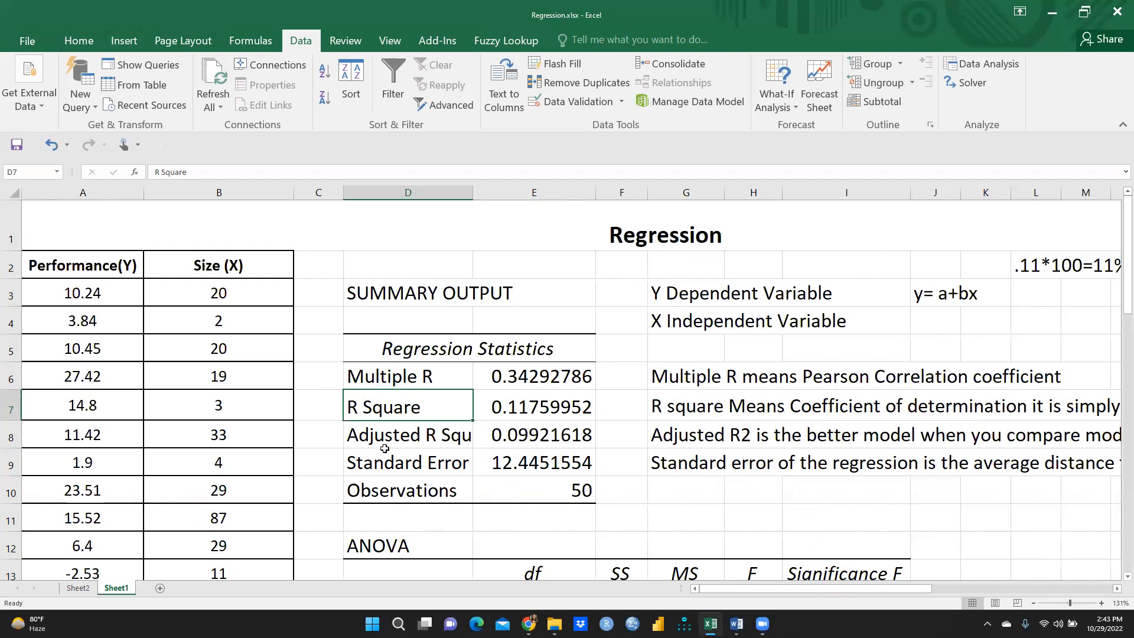
click(384, 436)
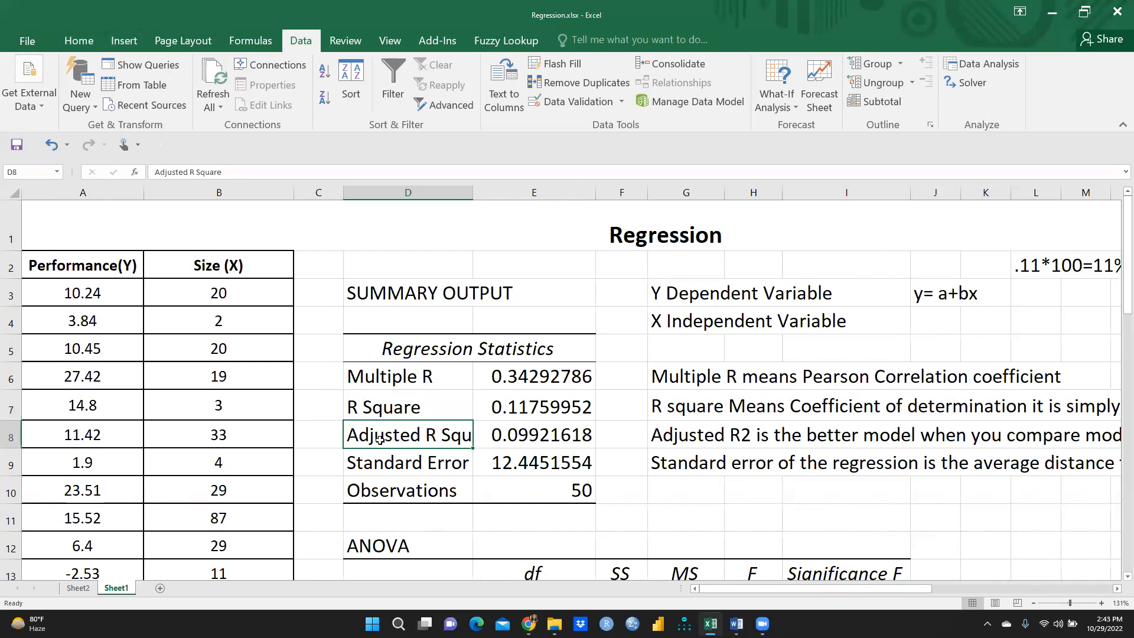
click(376, 411)
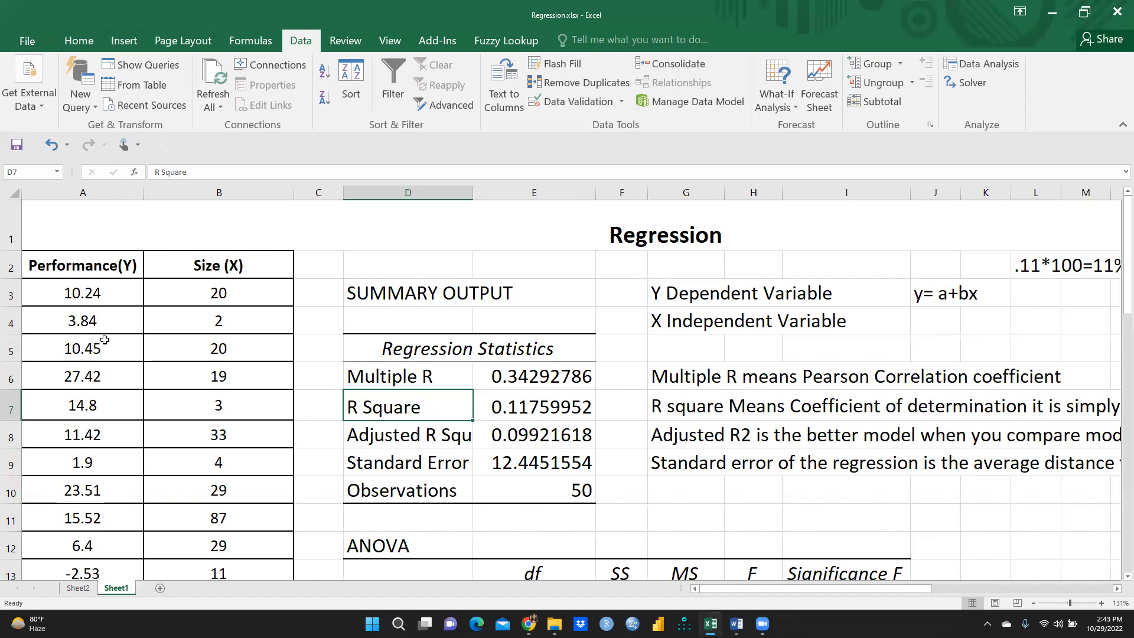
click(60, 266)
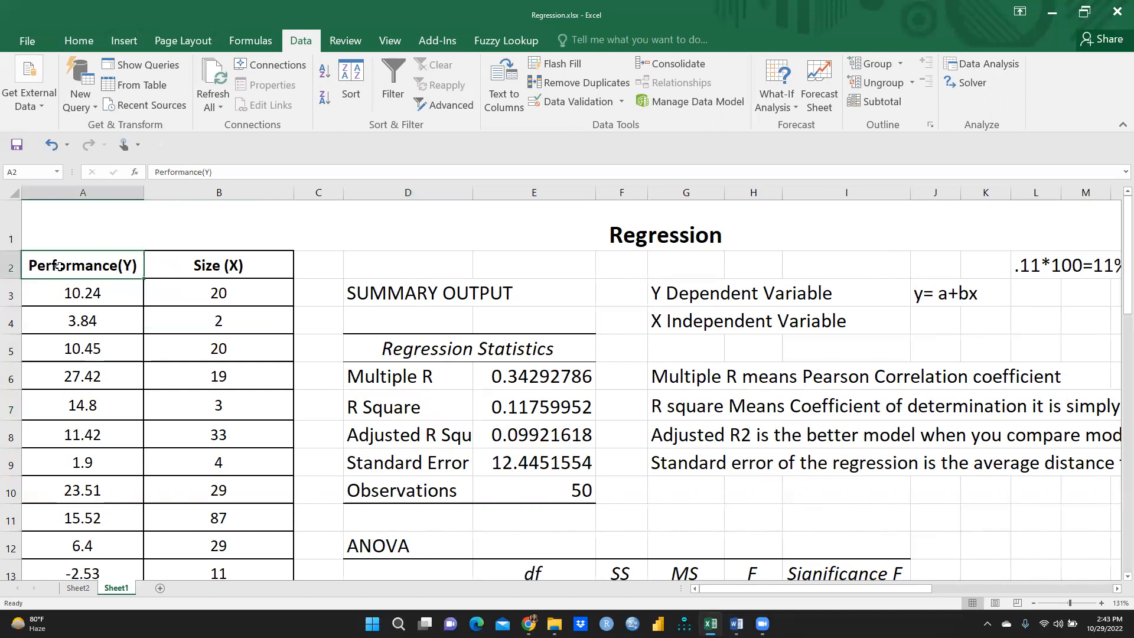
- Check the Standard Error label and its value in row 9 of the summary output
click(384, 462)
mouse_move(711, 589)
mouse_down()
mouse_move(891, 594)
mouse_move(712, 589)
mouse_up()
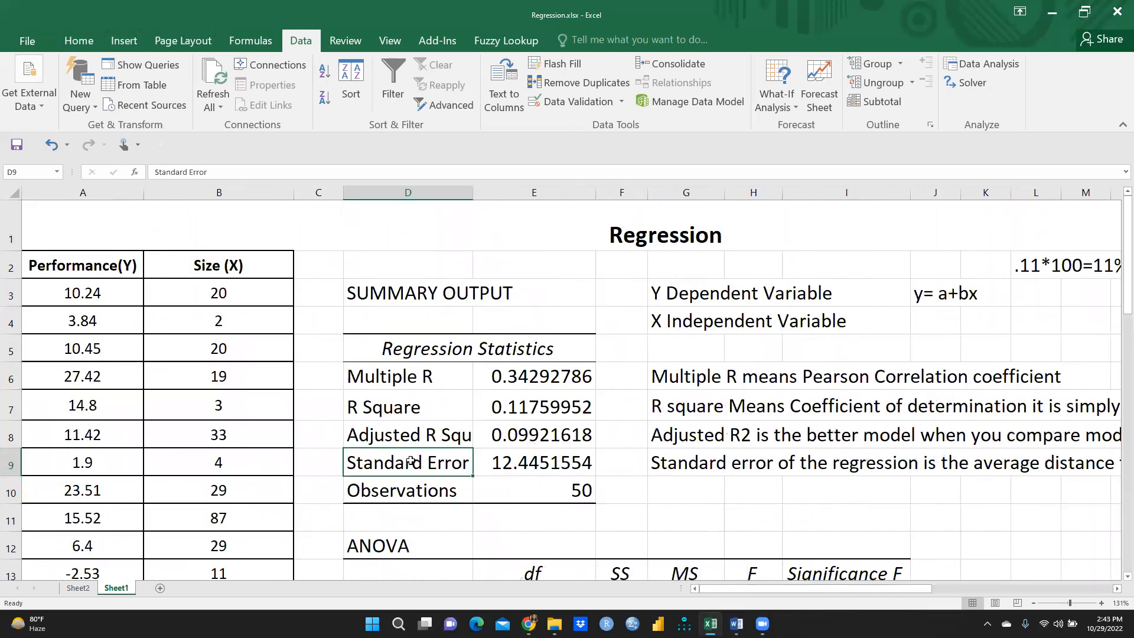
click(493, 463)
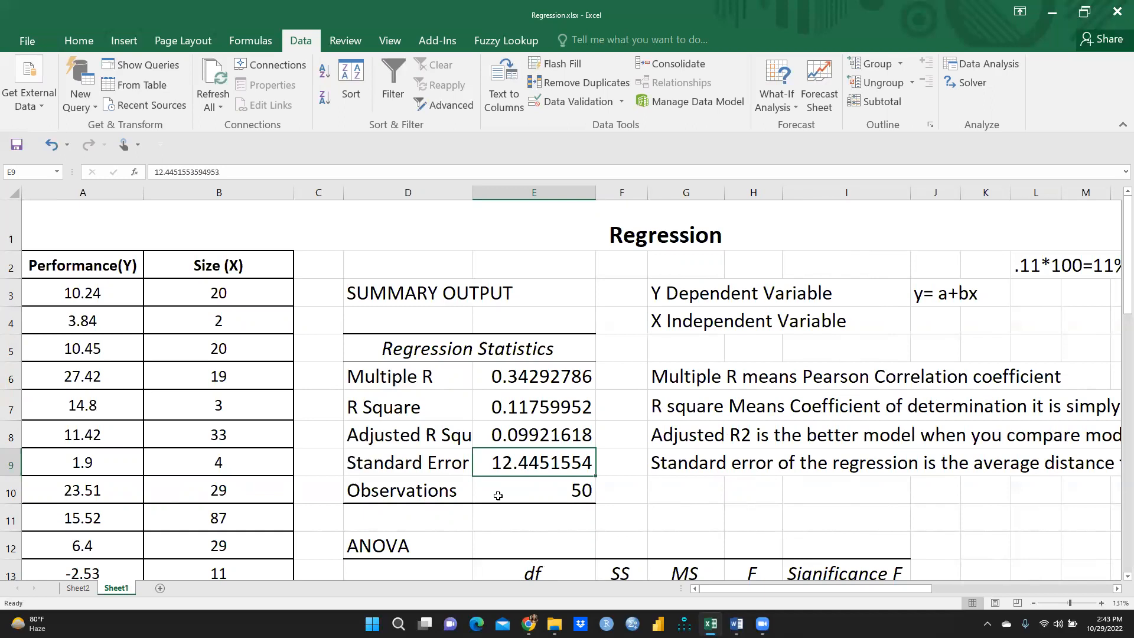
- Check the Observations value in the summary output against the last data row of the Performance(Y) column
click(394, 493)
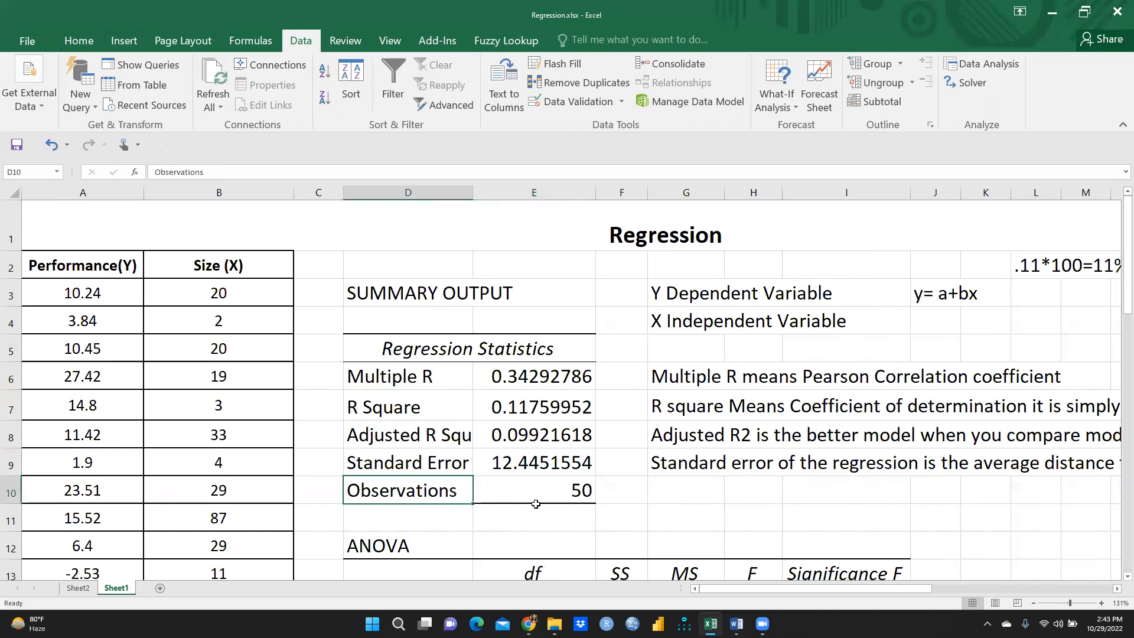
click(578, 488)
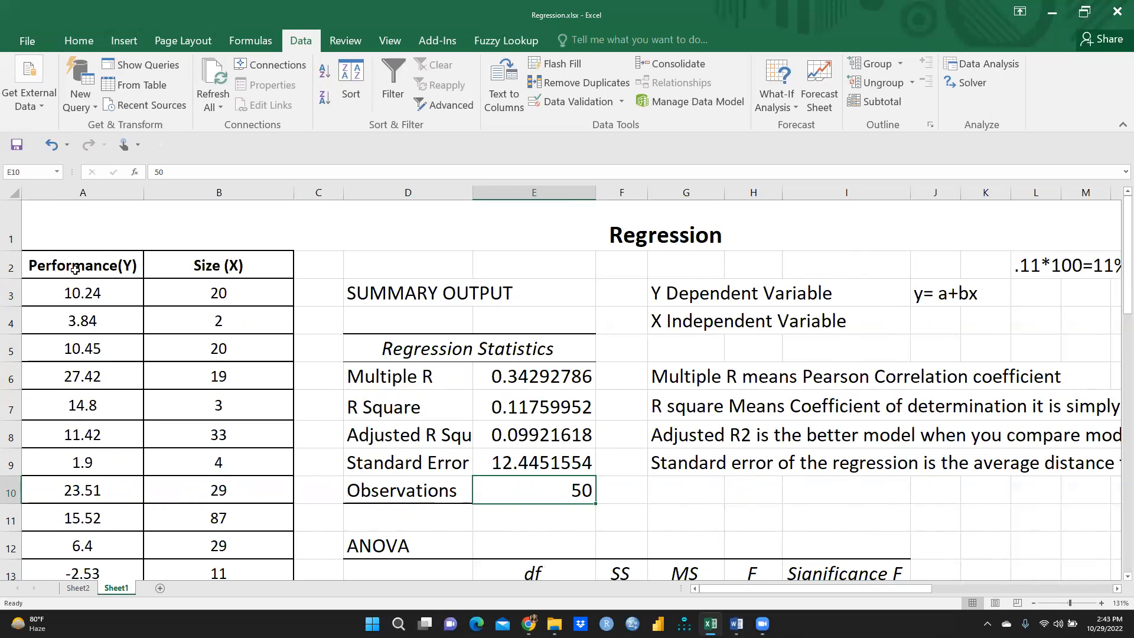
scroll(113, 410, down, 13)
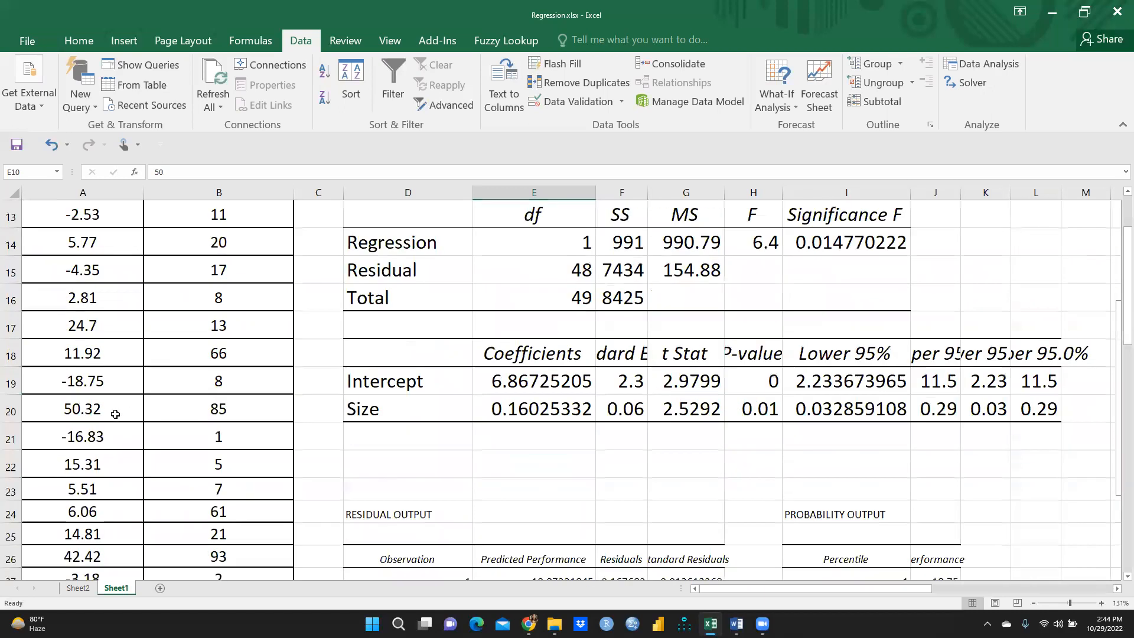
click(61, 484)
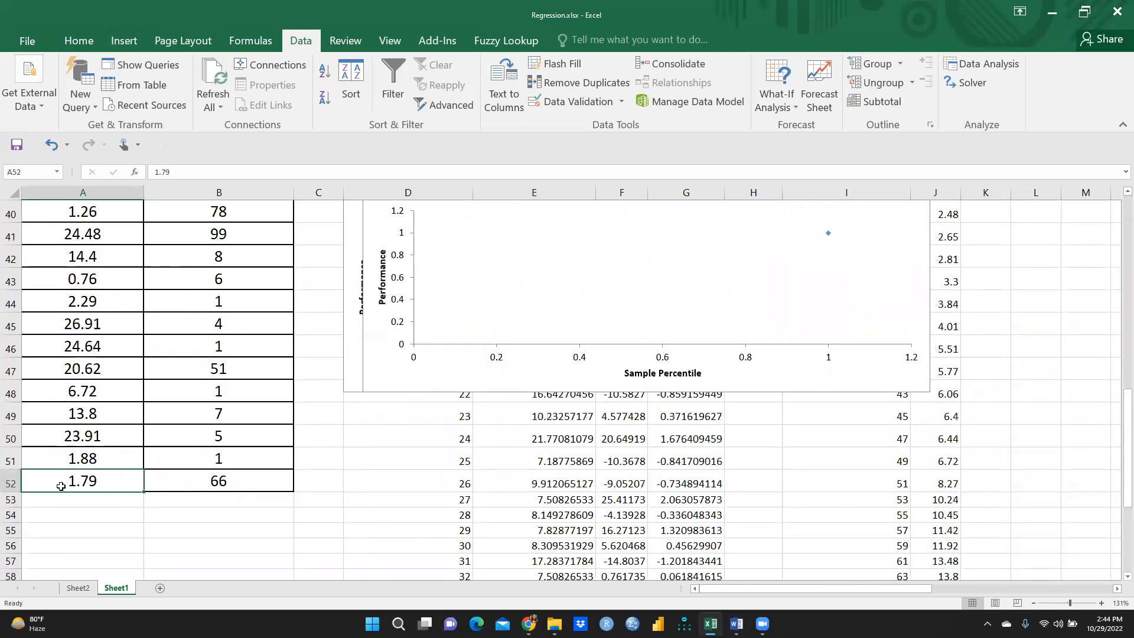
scroll(239, 501, up, 5)
scroll(238, 501, up, 8)
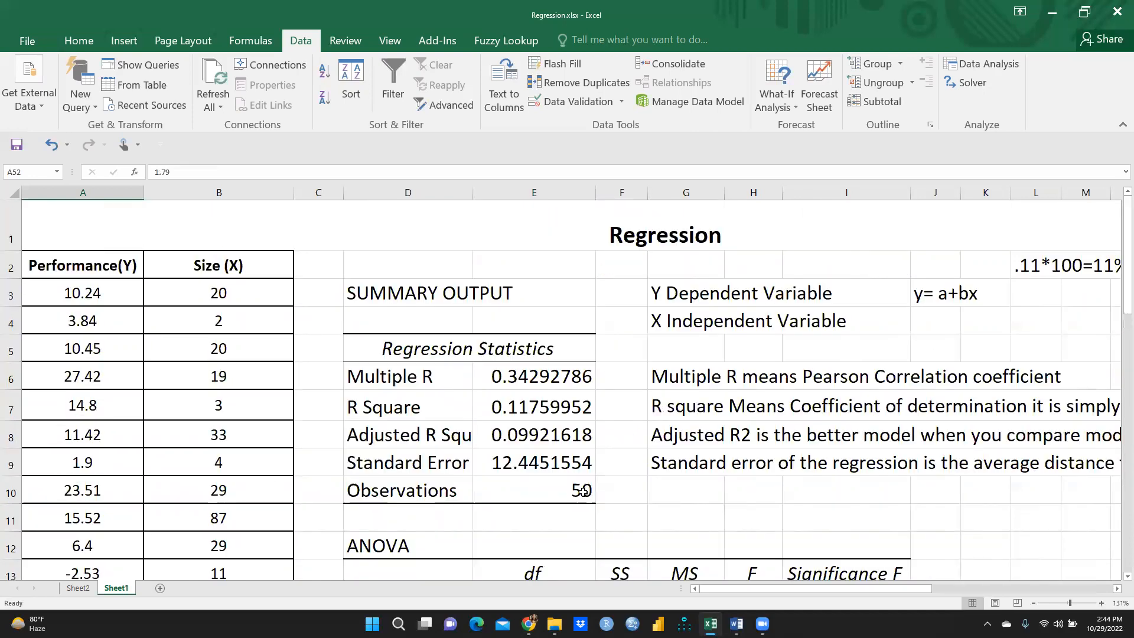
click(537, 491)
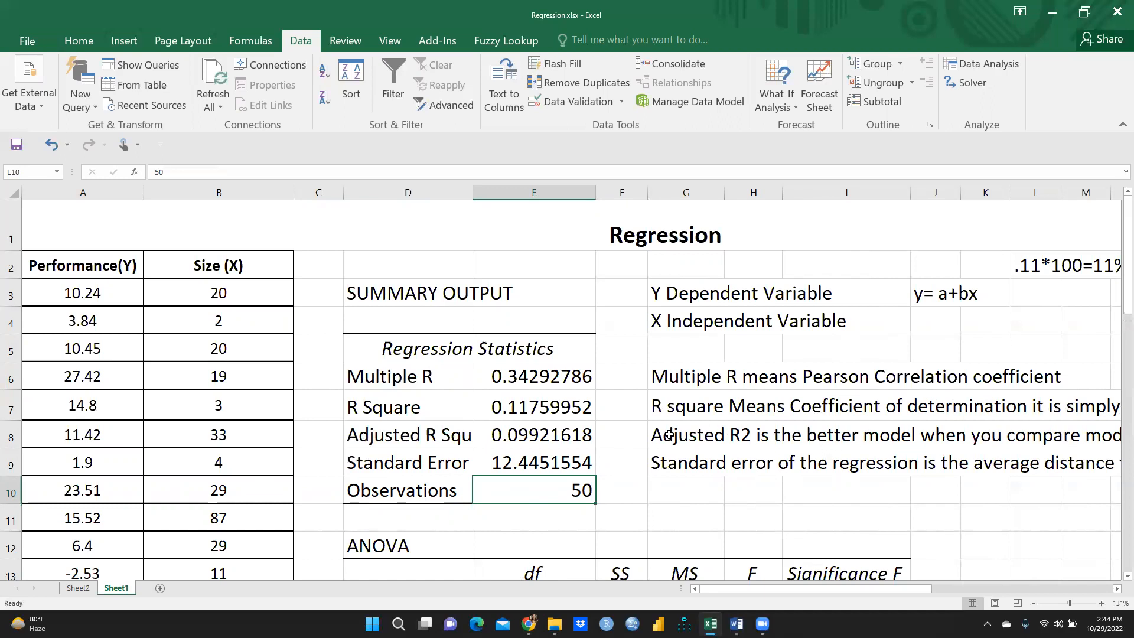
- Look through the ANOVA, coefficients, residual and probability output tables below the regression statistics on Sheet1
scroll(683, 460, down, 1)
scroll(327, 378, down, 2)
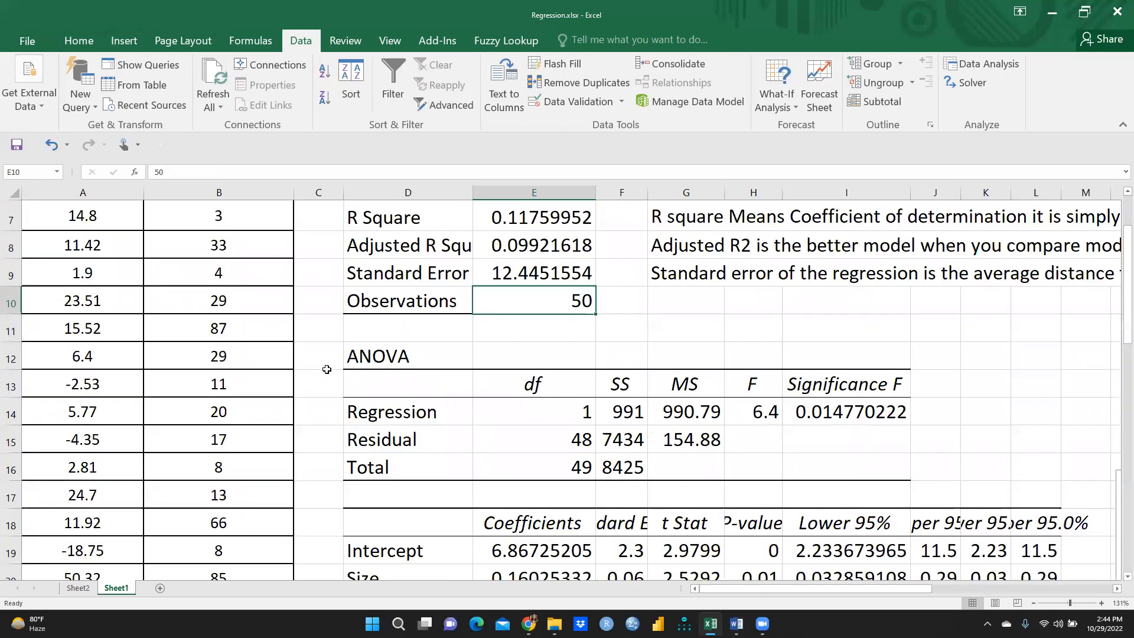
scroll(1019, 493, down, 2)
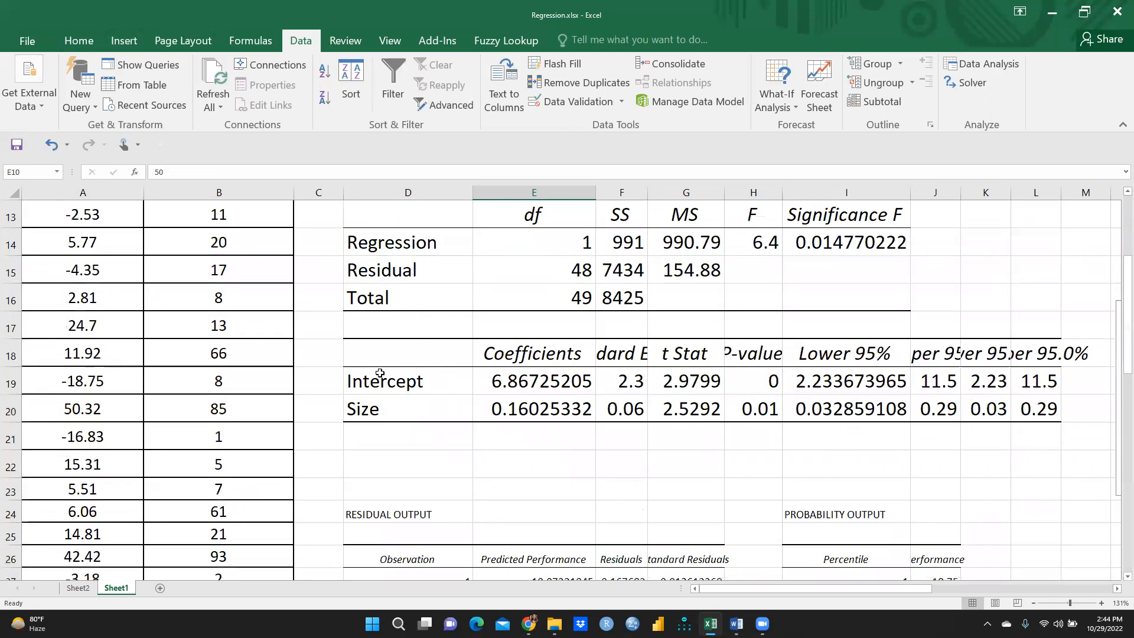
scroll(1057, 411, down, 3)
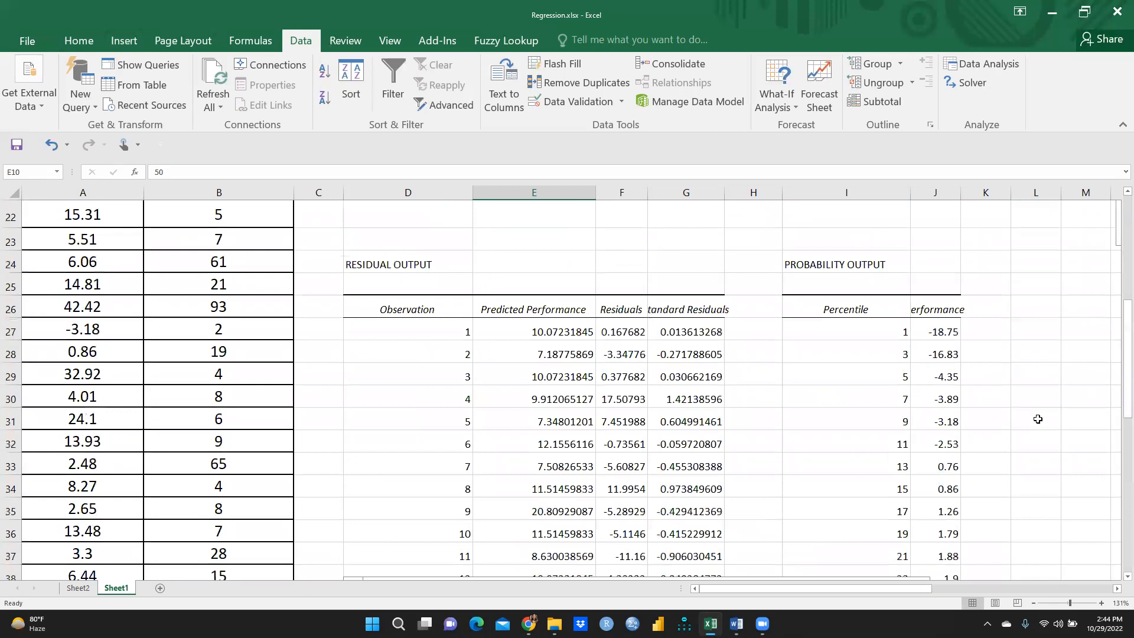
scroll(1034, 417, up, 7)
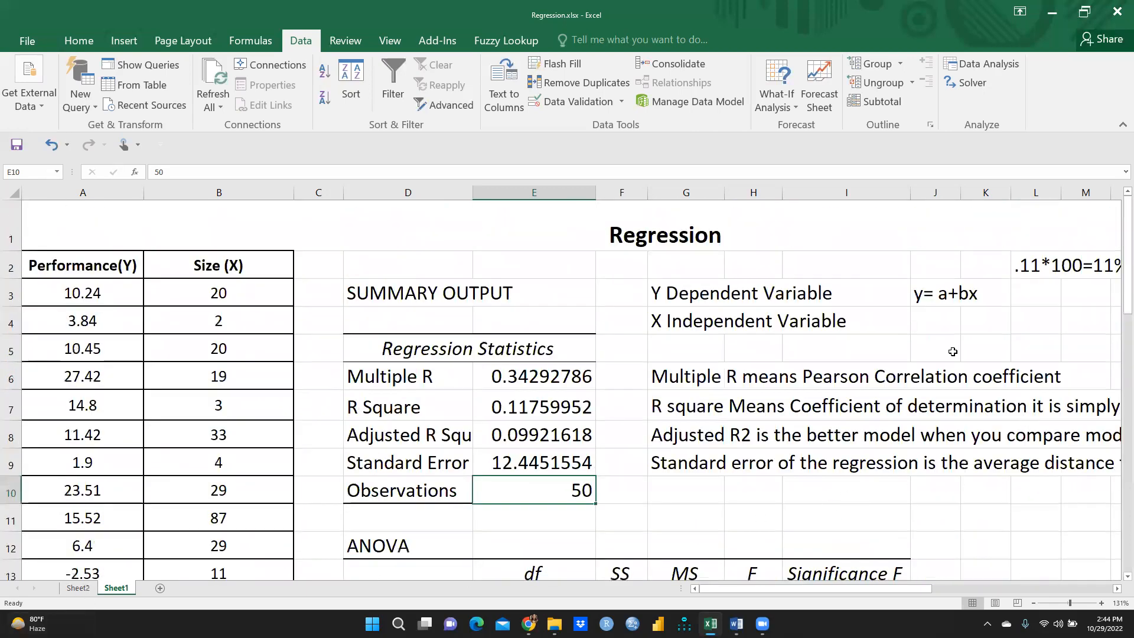
- Review the output tables and plots on Sheet2, and return to Sheet1 to view its ANOVA table and regression statistics
click(77, 588)
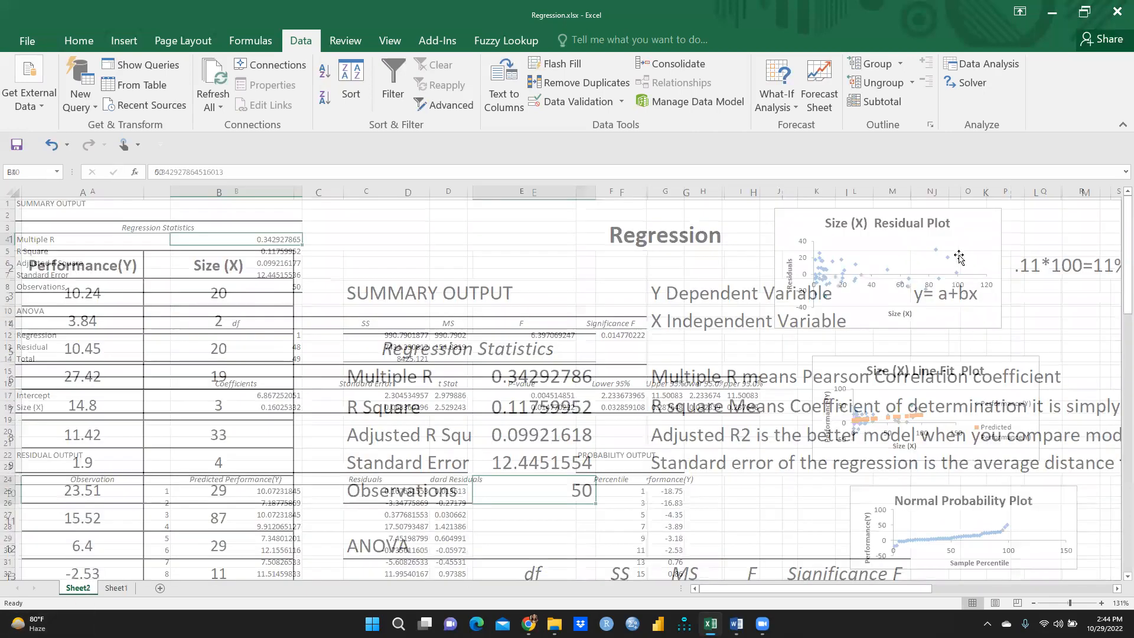
scroll(985, 473, down, 2)
scroll(986, 473, up, 2)
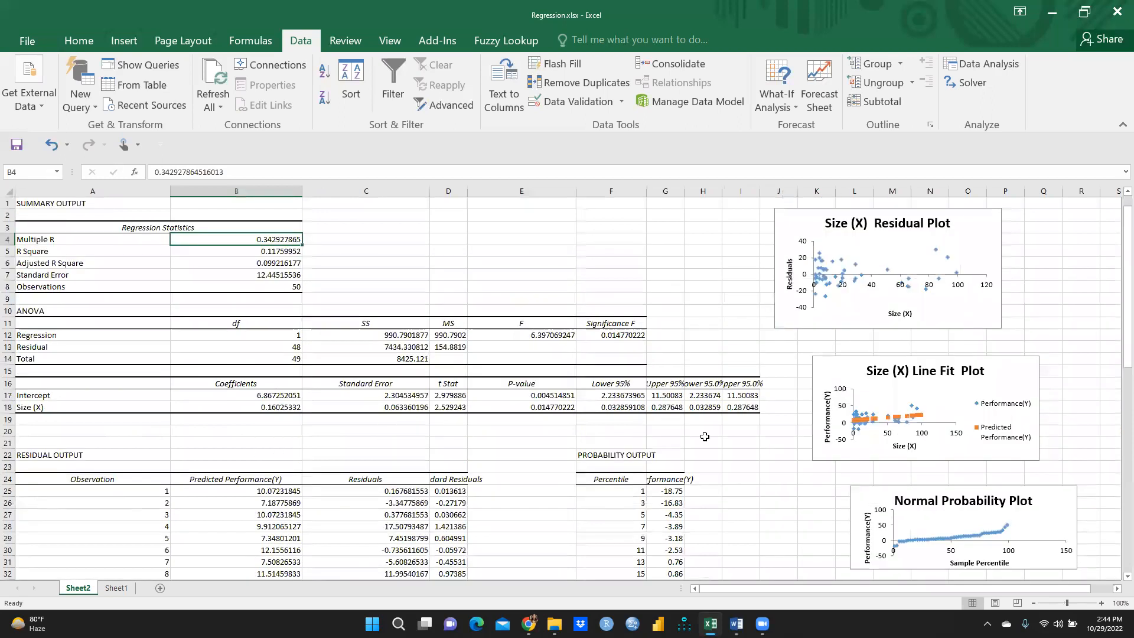
click(116, 588)
scroll(686, 462, down, 2)
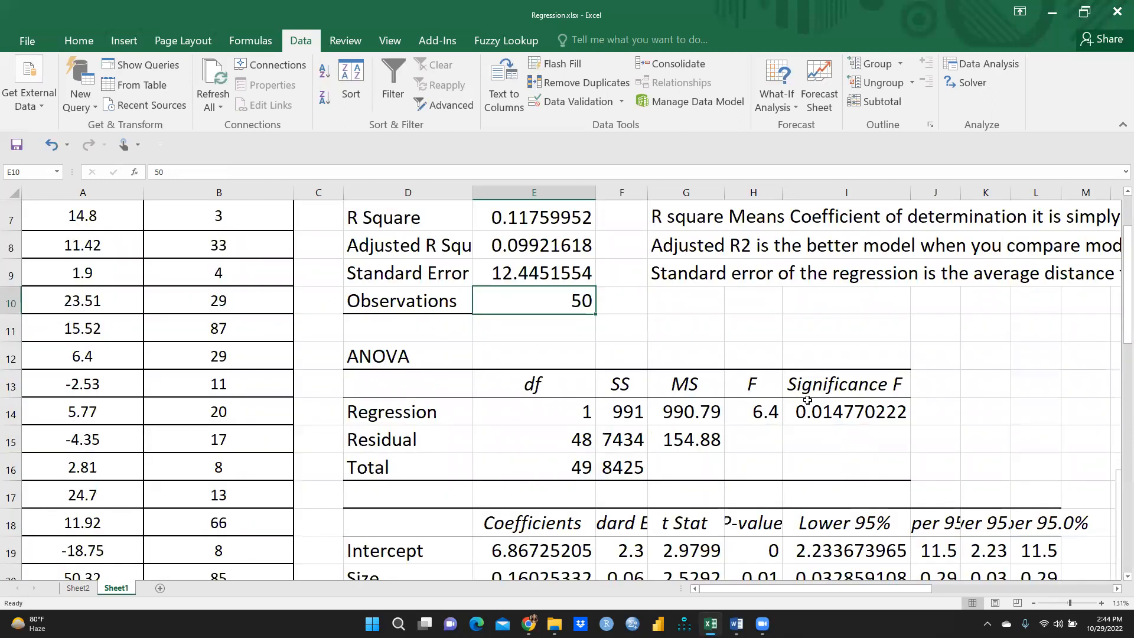
scroll(853, 466, up, 2)
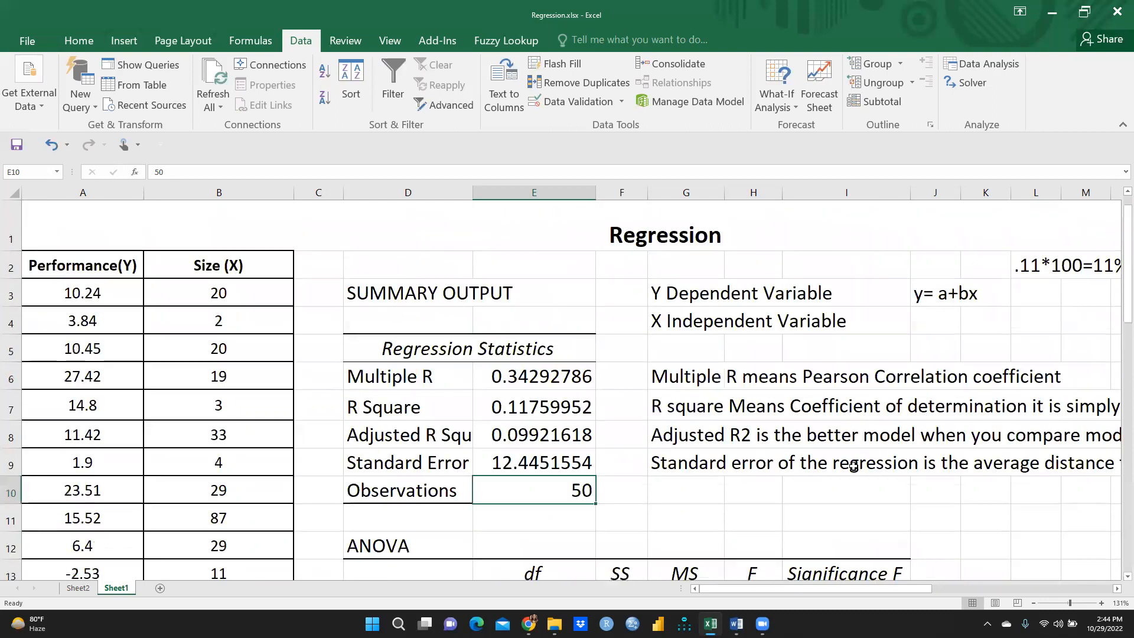